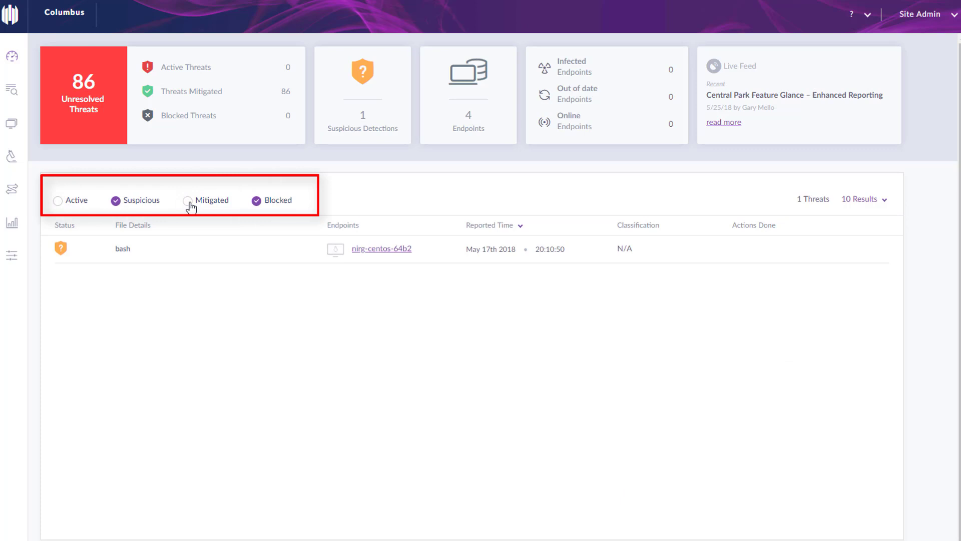
Include Mitigated threats in the dashboard list, then view the commerc 2.exe threat and WIN7test-rotem endpoint details
click(188, 201)
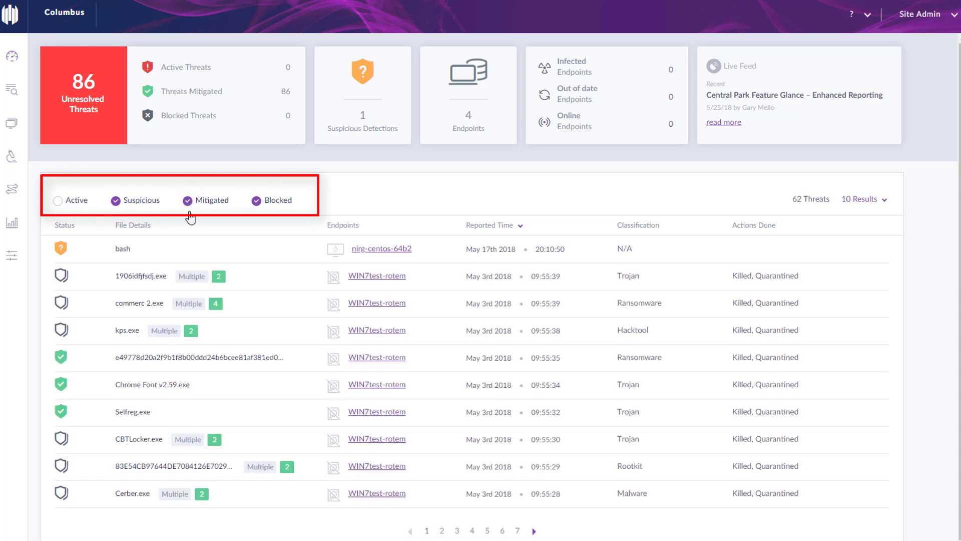
click(141, 311)
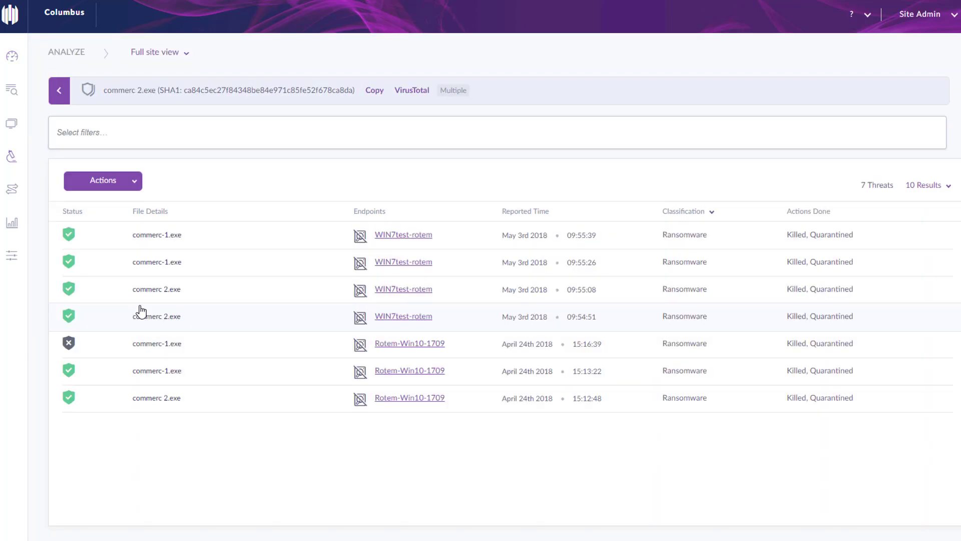
click(57, 99)
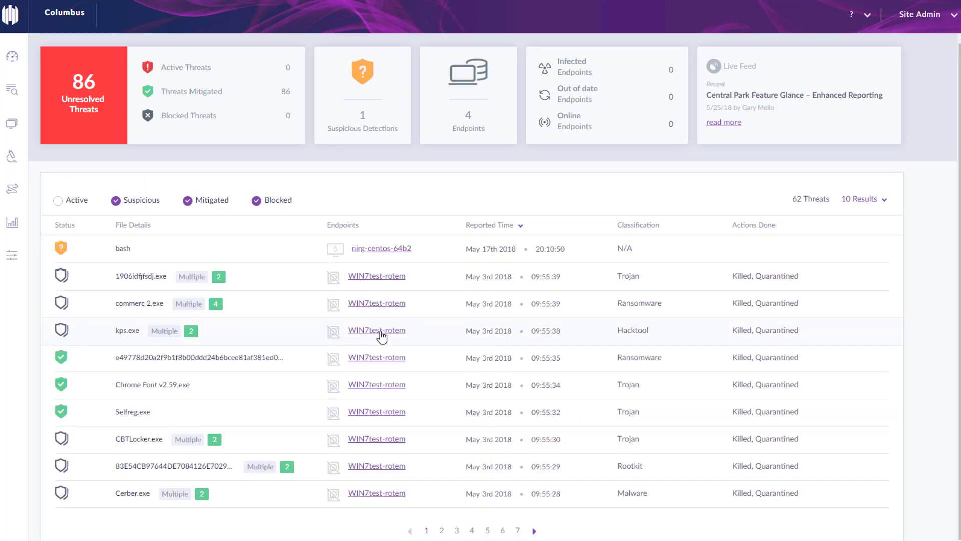
click(381, 332)
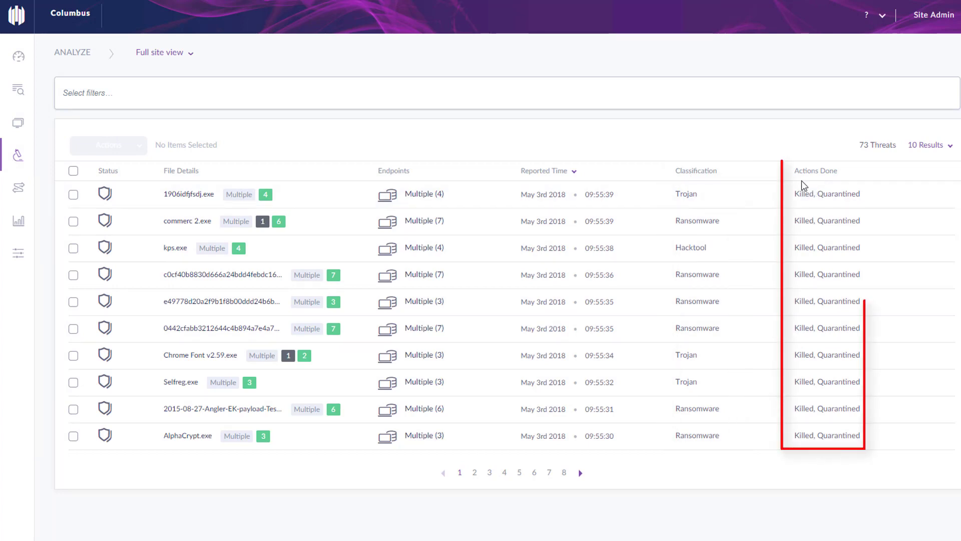
Sort the threat list by classification, then newest first by reported time
click(722, 172)
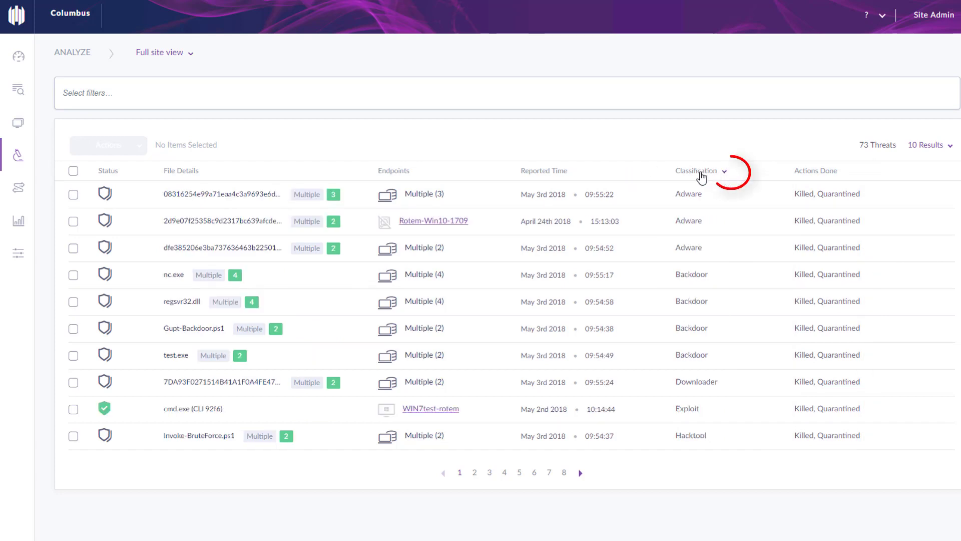
click(699, 175)
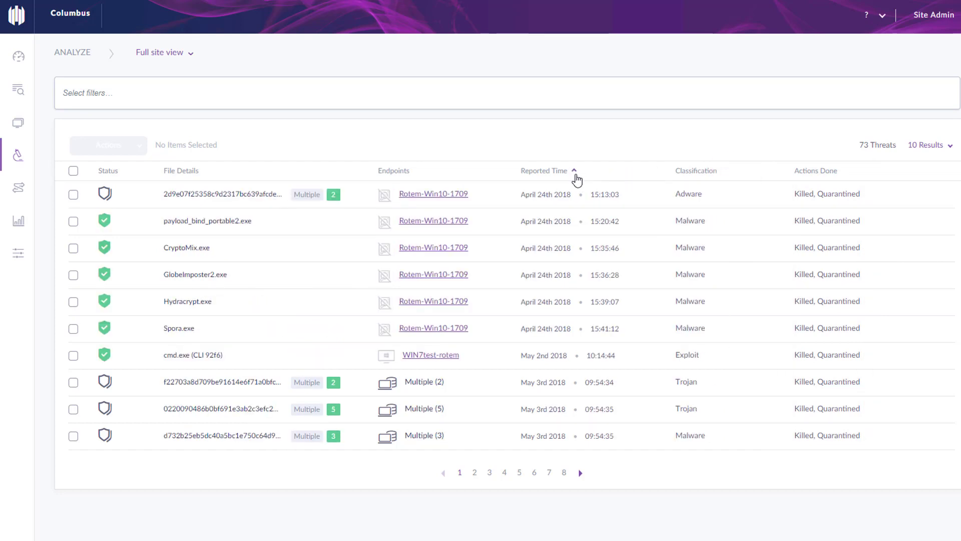
click(576, 174)
Filter threats to the DFI engine created 1–6 May 2018 and open testneil.exe
click(344, 98)
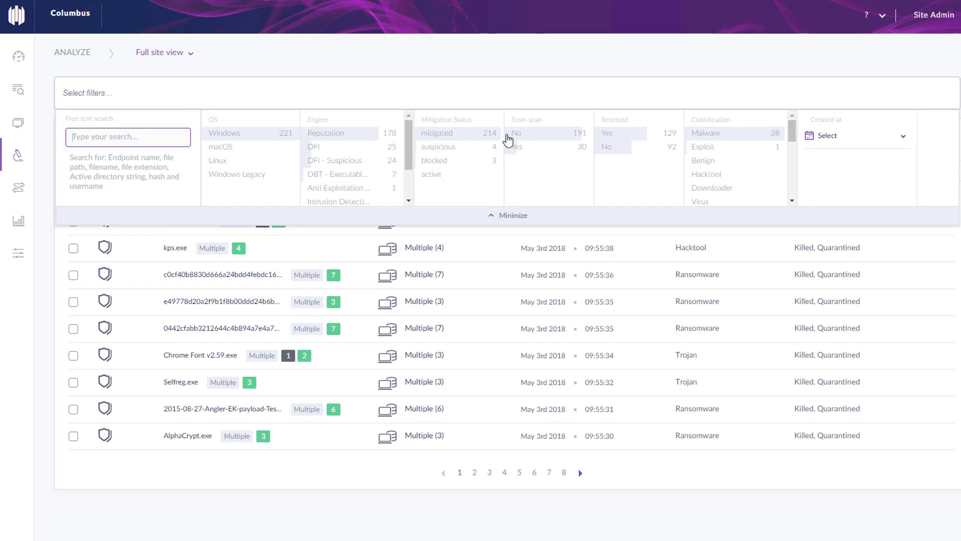
click(322, 146)
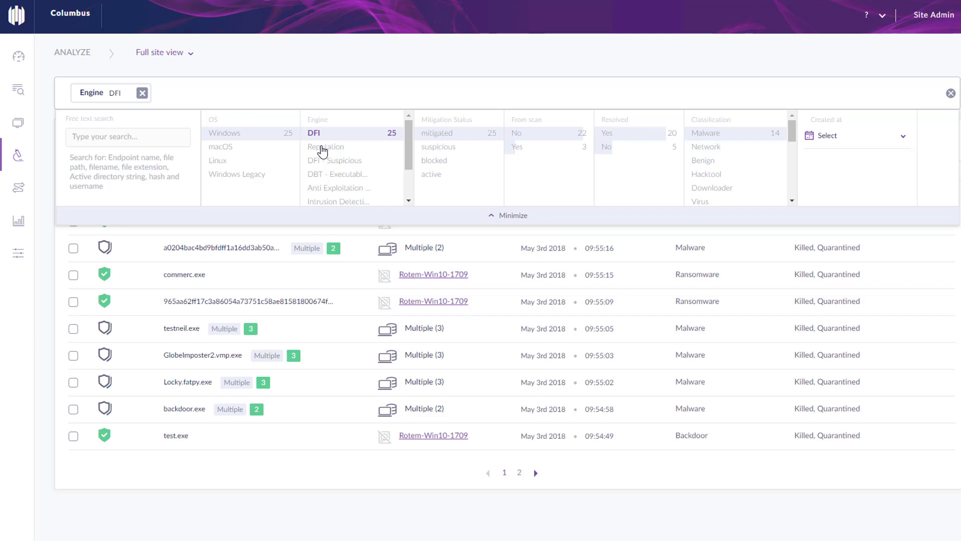
click(822, 142)
click(770, 195)
click(889, 195)
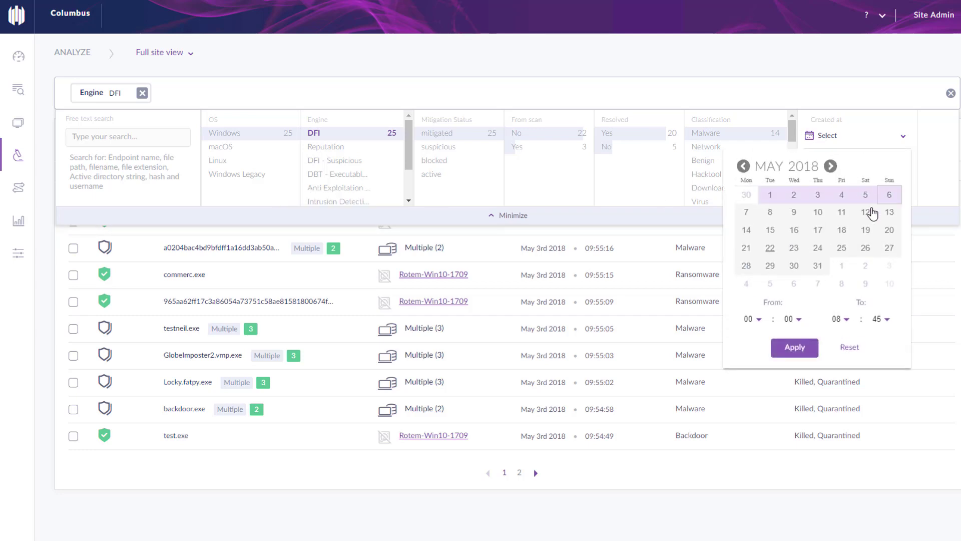
click(794, 347)
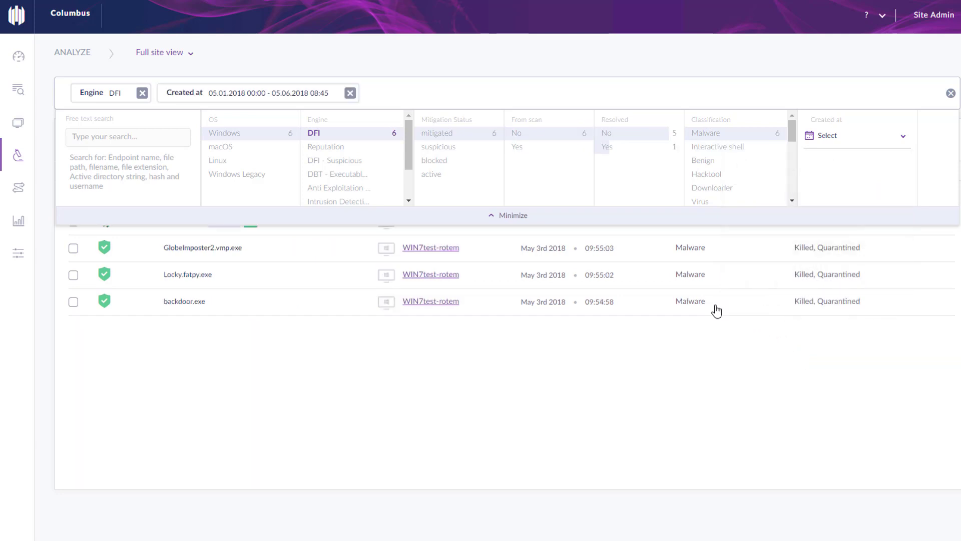
click(492, 219)
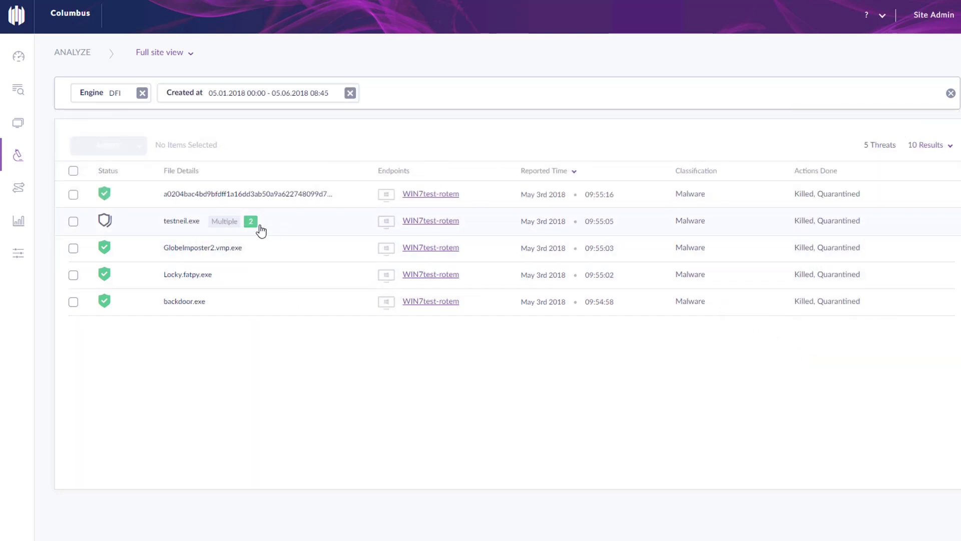
click(104, 222)
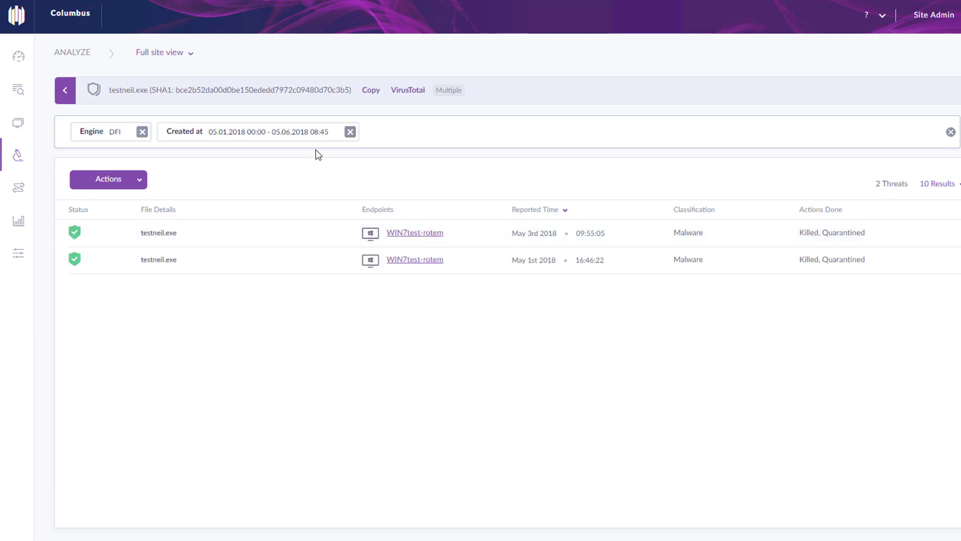
Resolve both testneil.exe threats with Mark As Resolved, then go to the Visibility event search
click(385, 135)
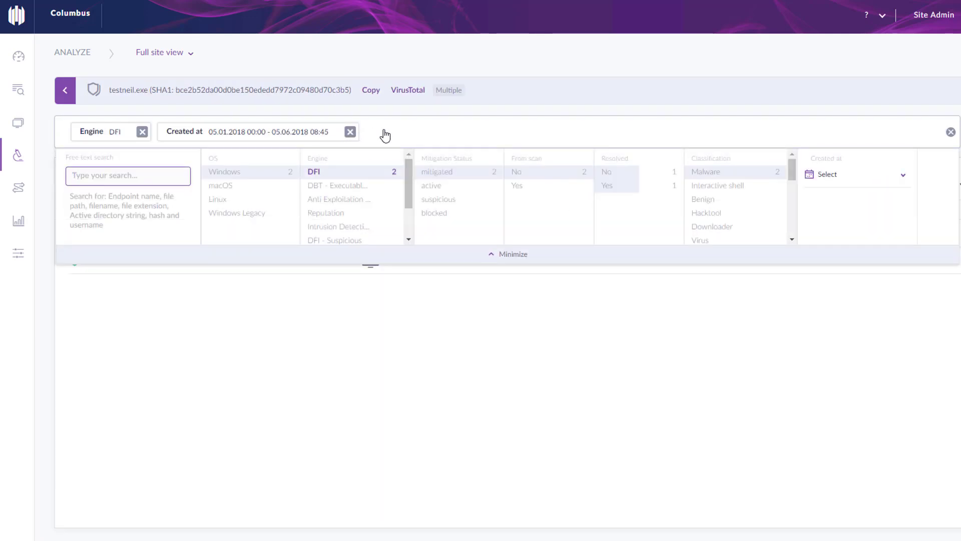
click(489, 258)
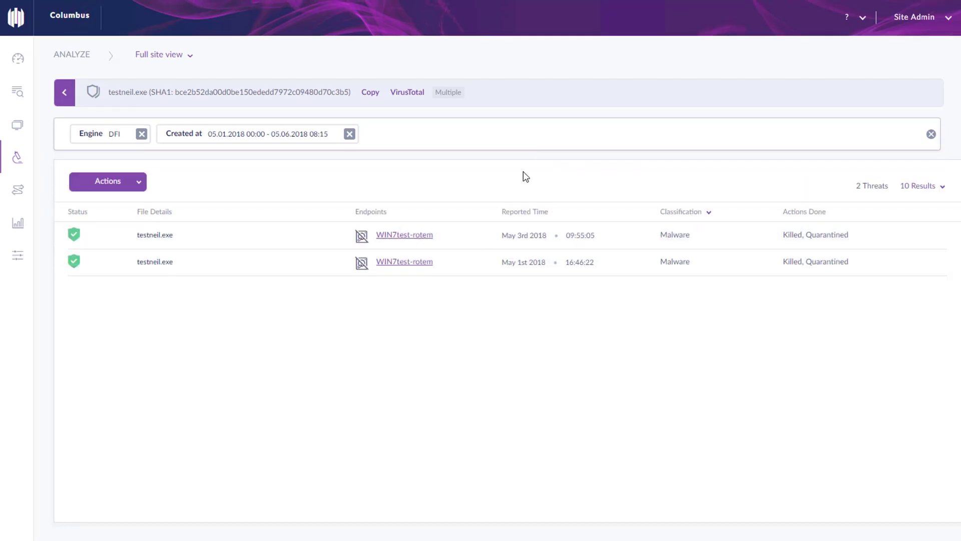
click(139, 188)
scroll(90, 396, down, 3)
click(91, 407)
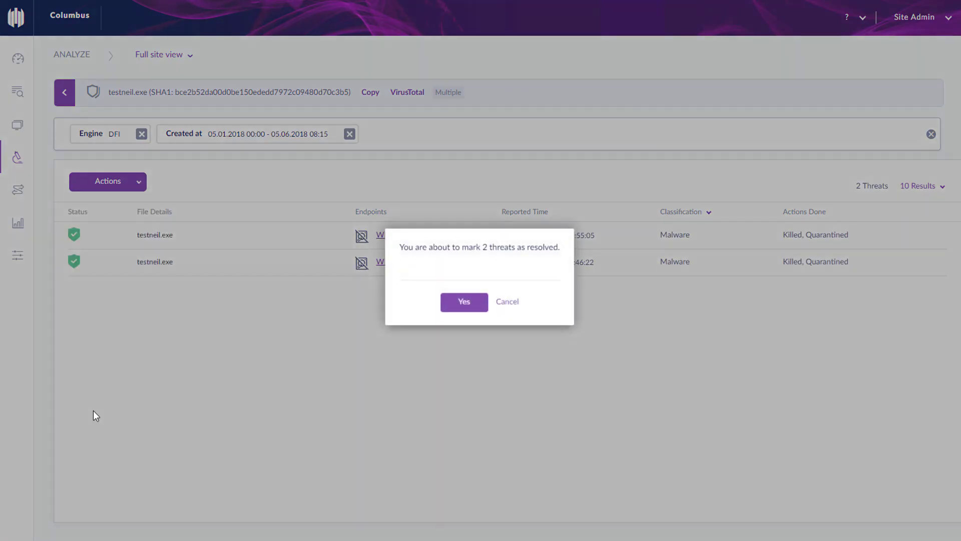
click(453, 301)
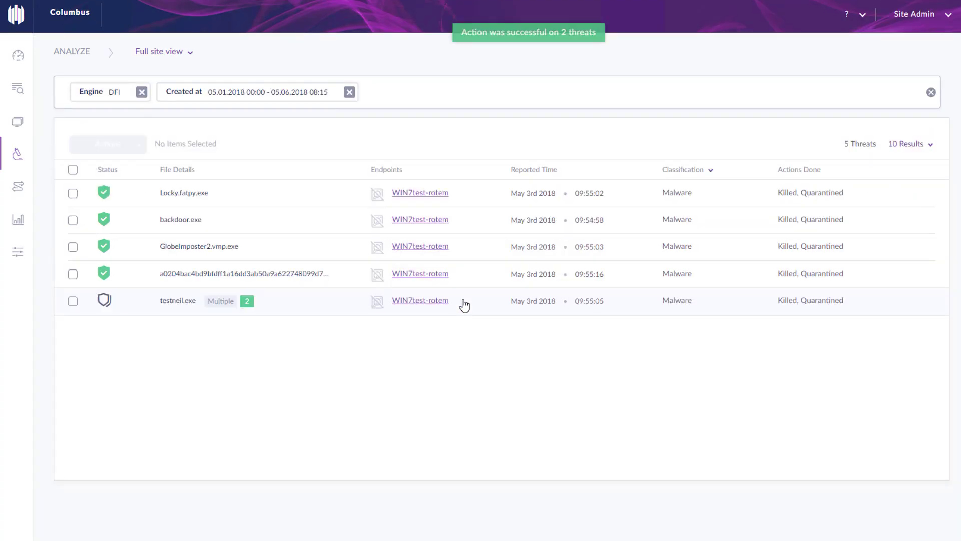
click(77, 93)
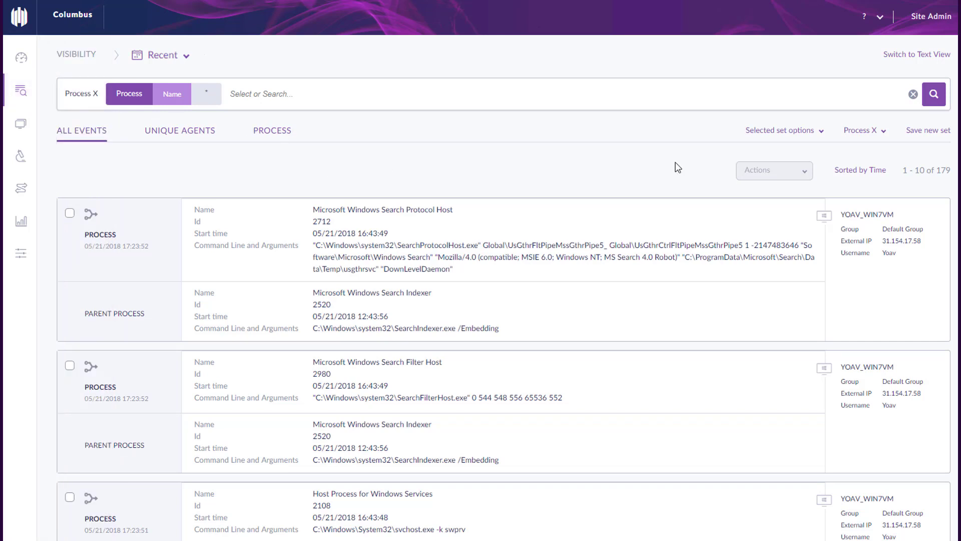
Save the query as visibility set 'OP' with mail notifications every 6 hours to the admin user
click(930, 132)
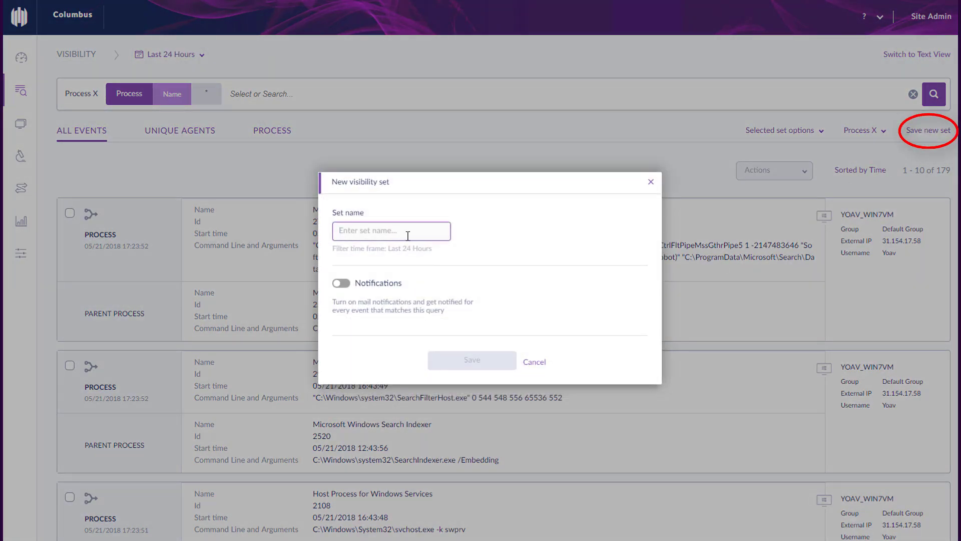
text(OP)
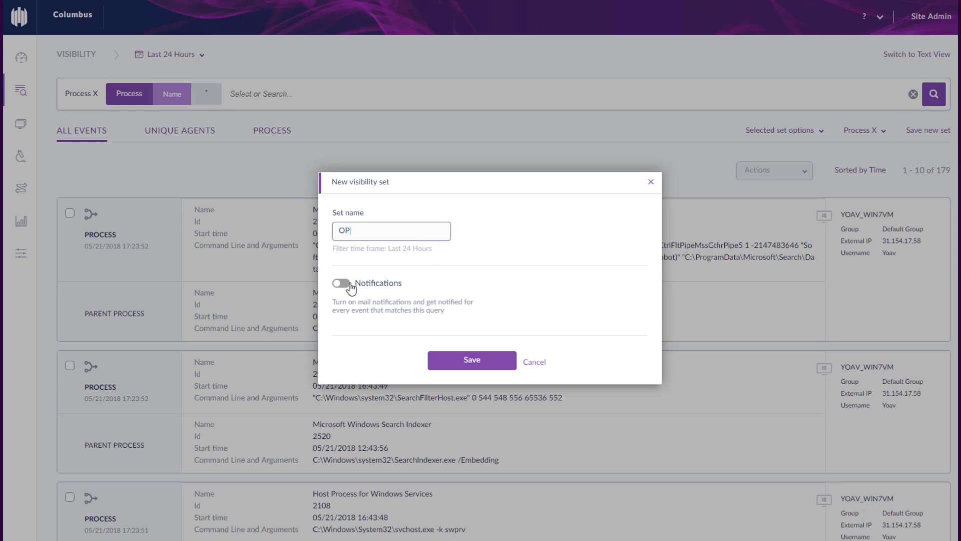
click(347, 284)
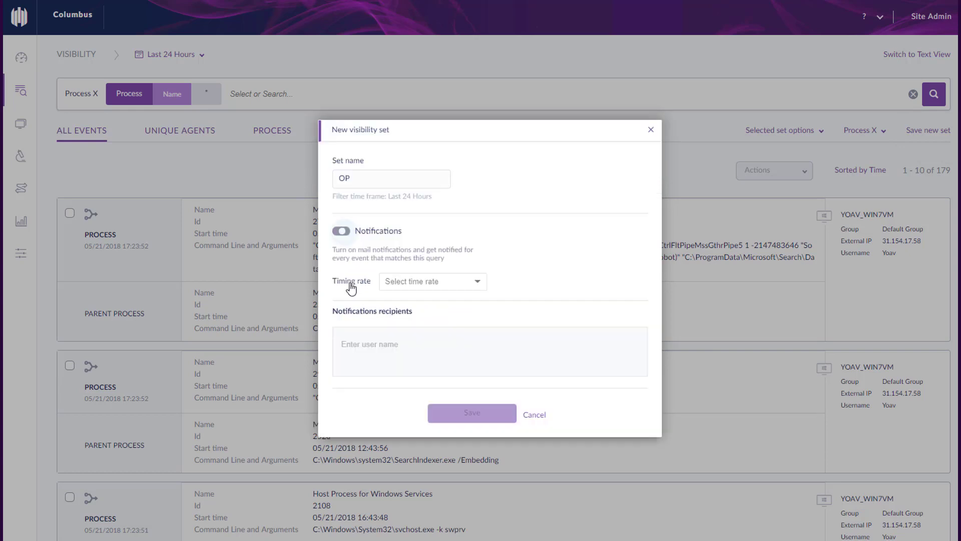
click(457, 286)
click(443, 305)
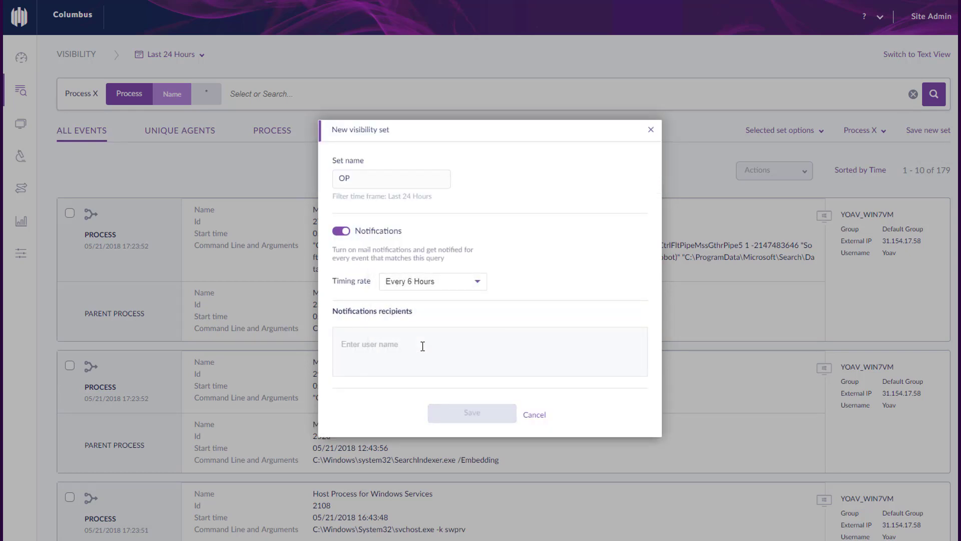
text(admin)
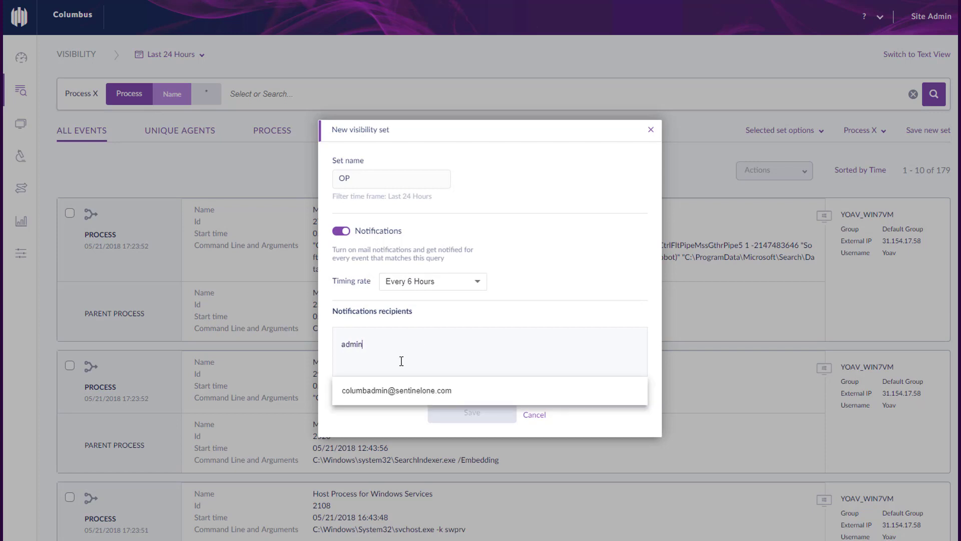
click(418, 391)
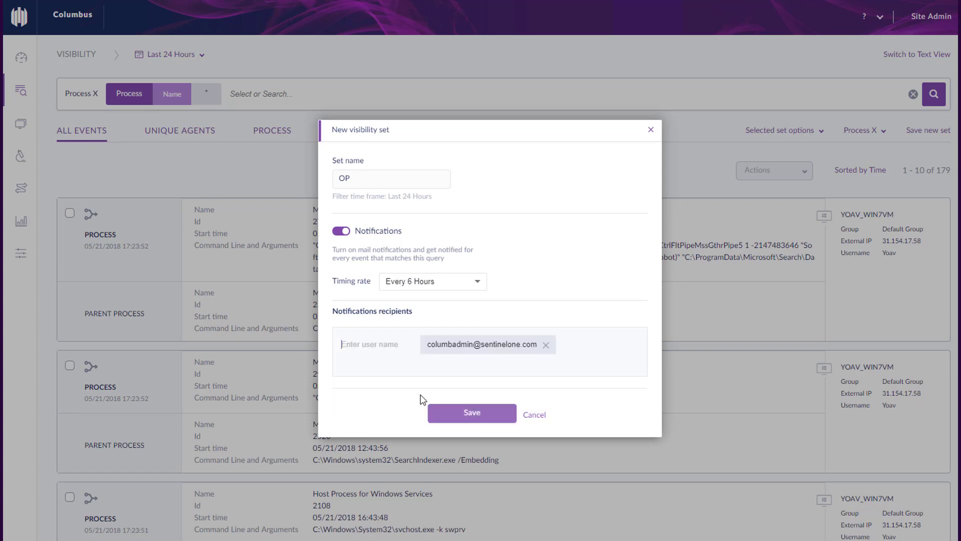
click(457, 415)
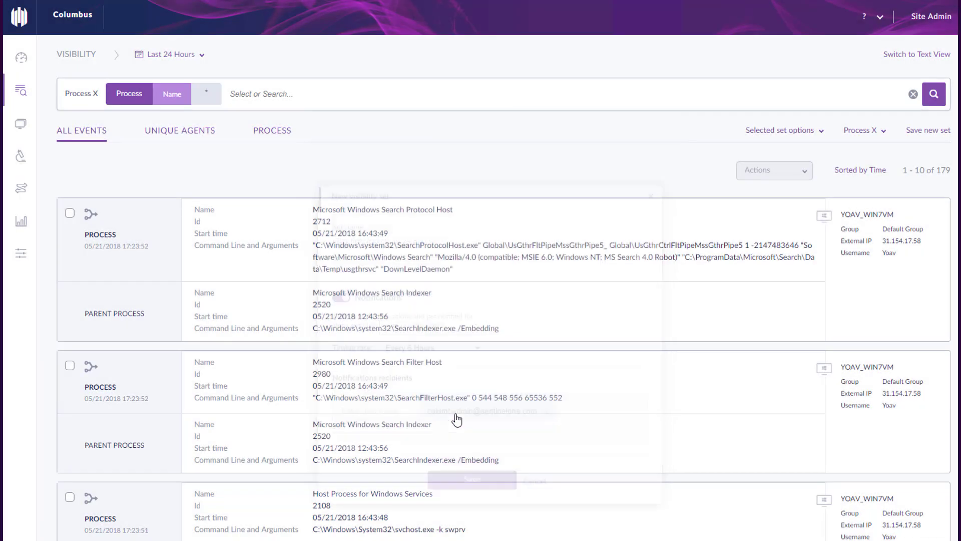
click(256, 95)
Search events for Network IP 31.154.17.58 over Today, then open the Activity log
click(186, 154)
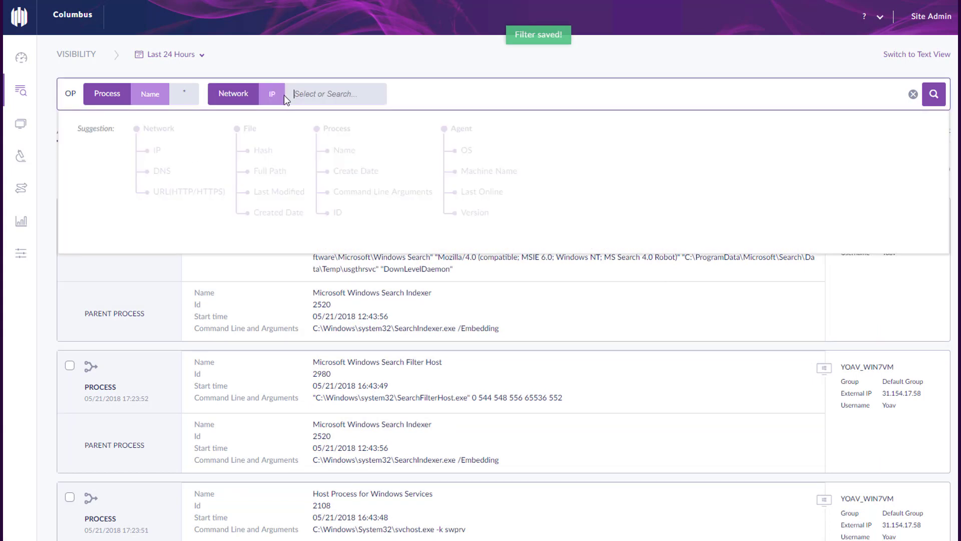
text(31.154.17.58)
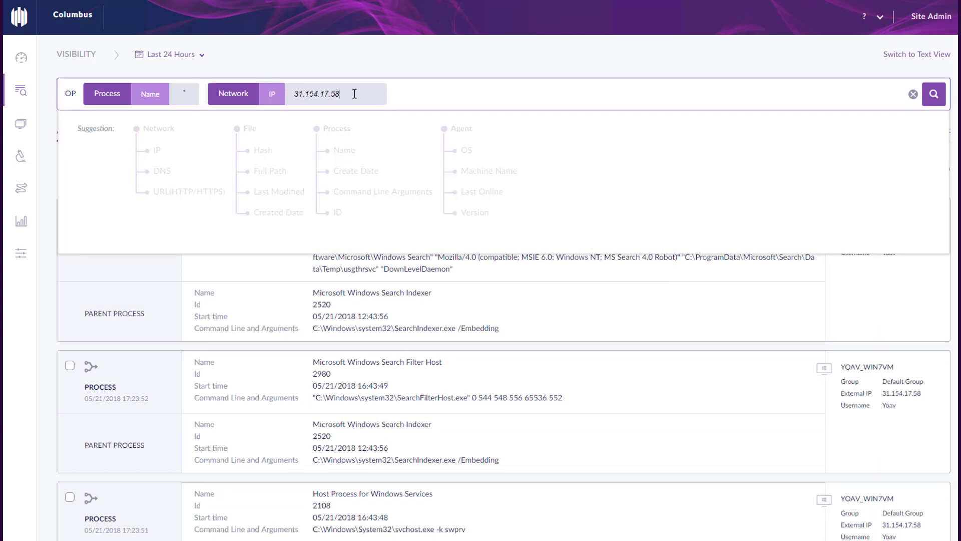
key(Return)
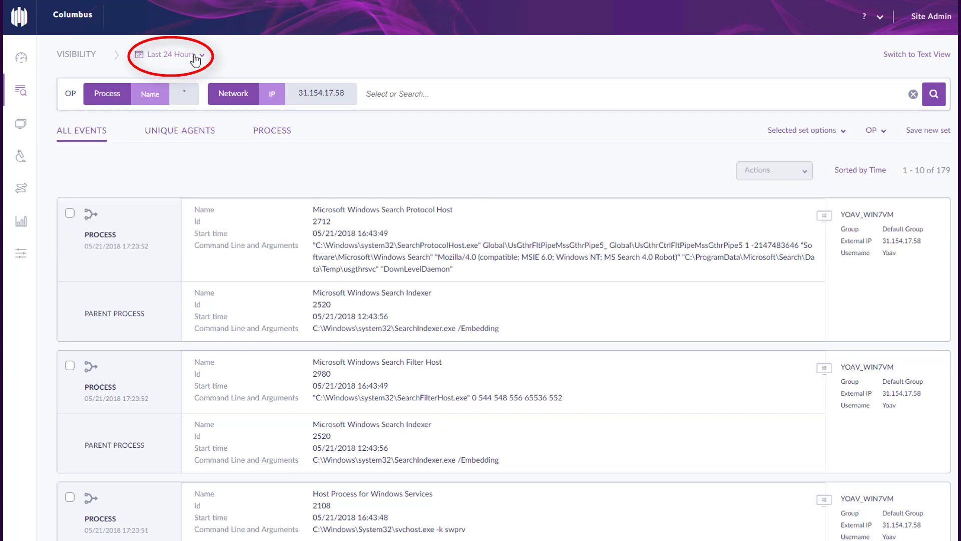
click(202, 59)
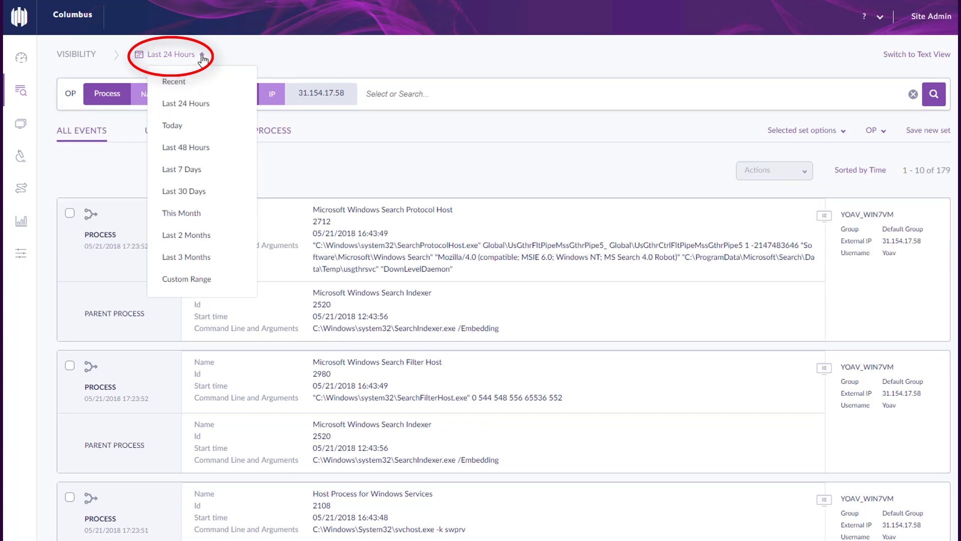
click(189, 125)
mouse_move(895, 338)
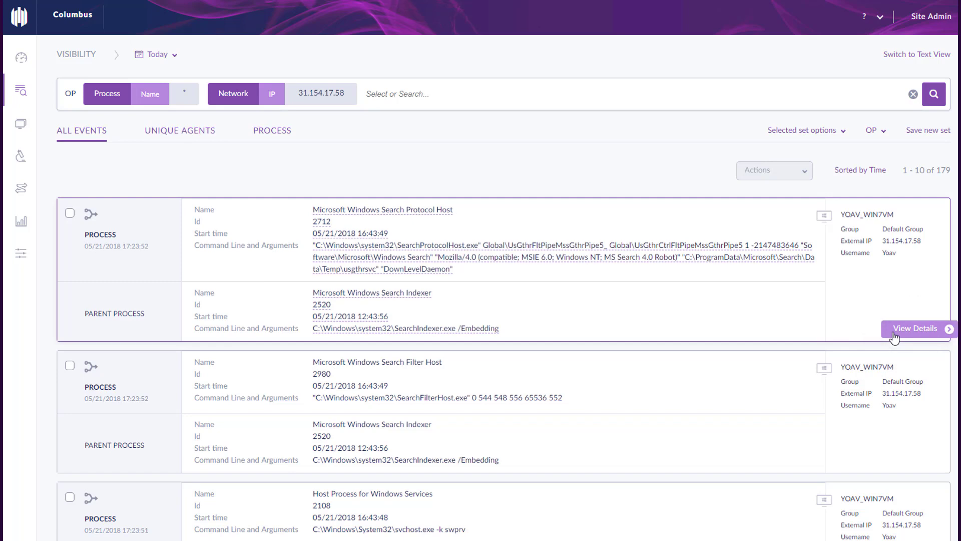
click(75, 191)
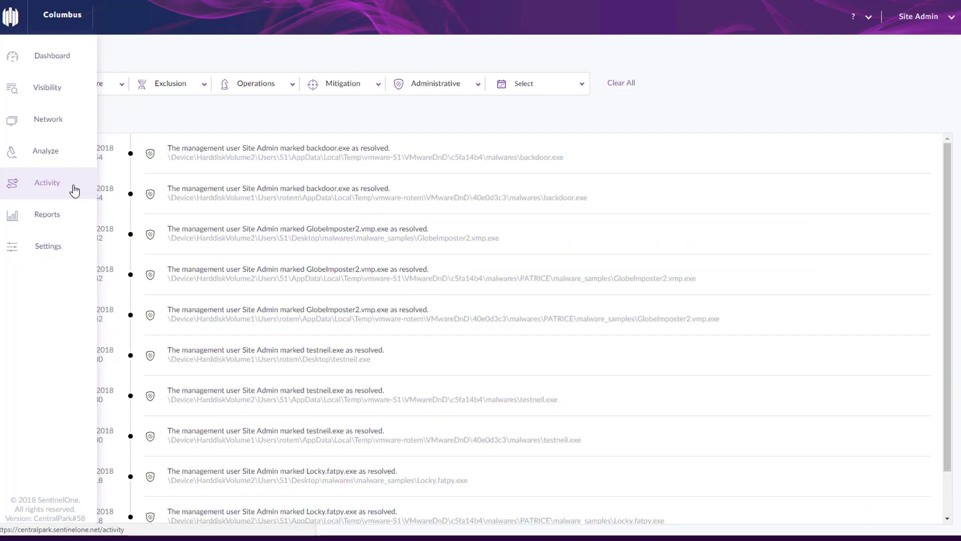
Filter the activity log to Agent subscribed and Agent updated events from May 7 to May 27
click(480, 88)
click(403, 141)
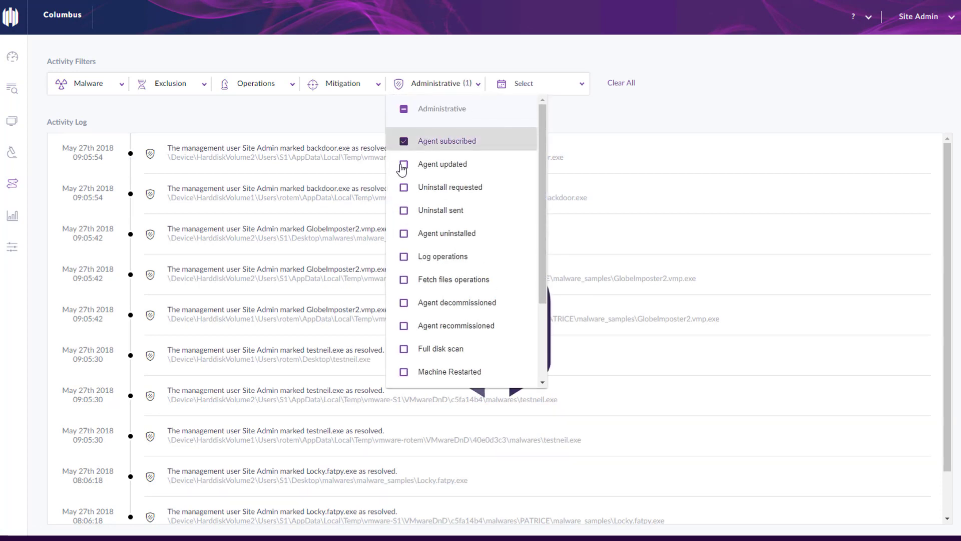
click(403, 165)
click(579, 88)
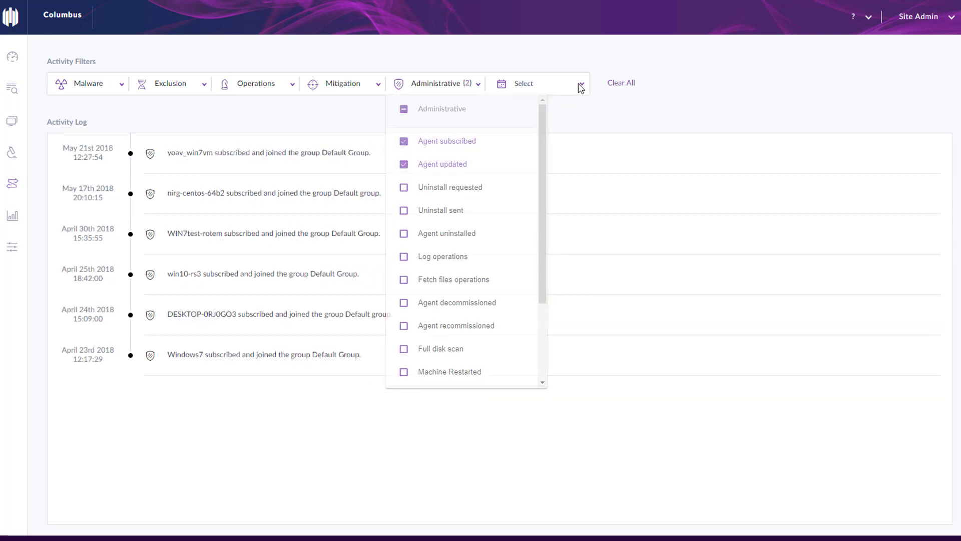
click(580, 89)
click(508, 156)
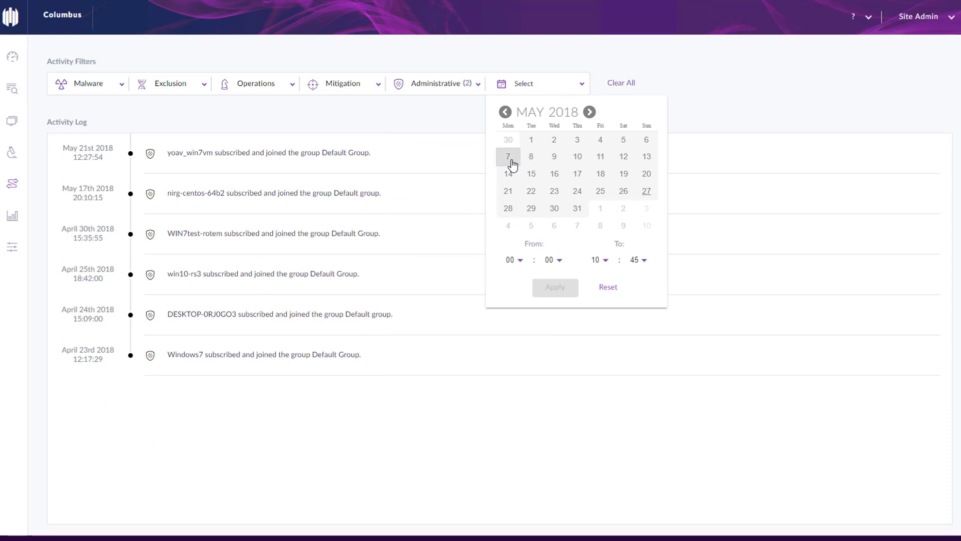
click(646, 191)
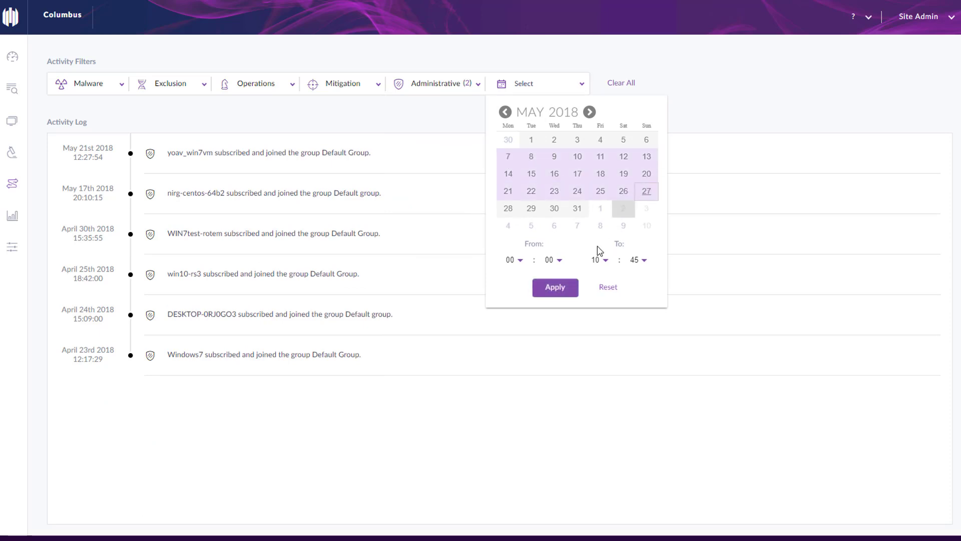
click(546, 292)
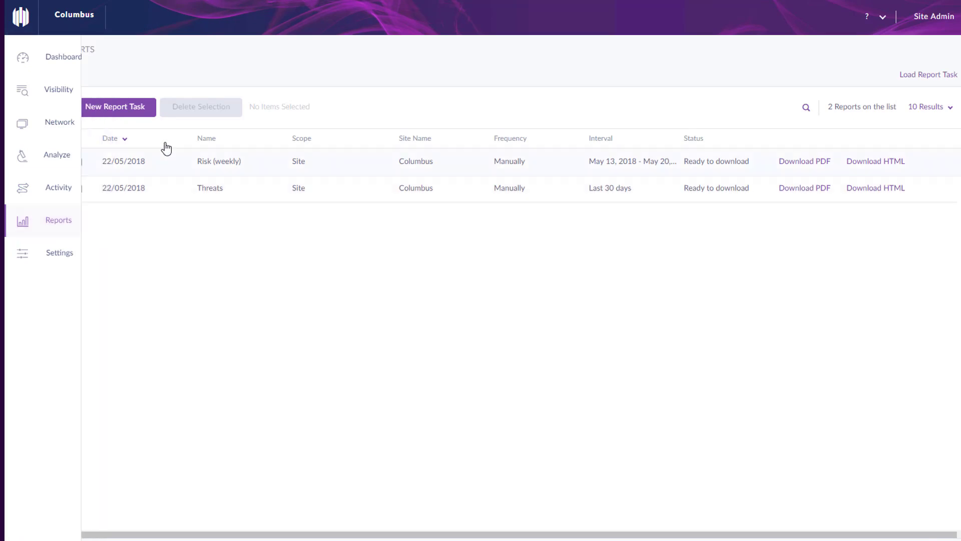
Define a report task 'Mitigation' with Mitigation and Response Insights for a manual May 14–20 interval
click(124, 112)
click(363, 209)
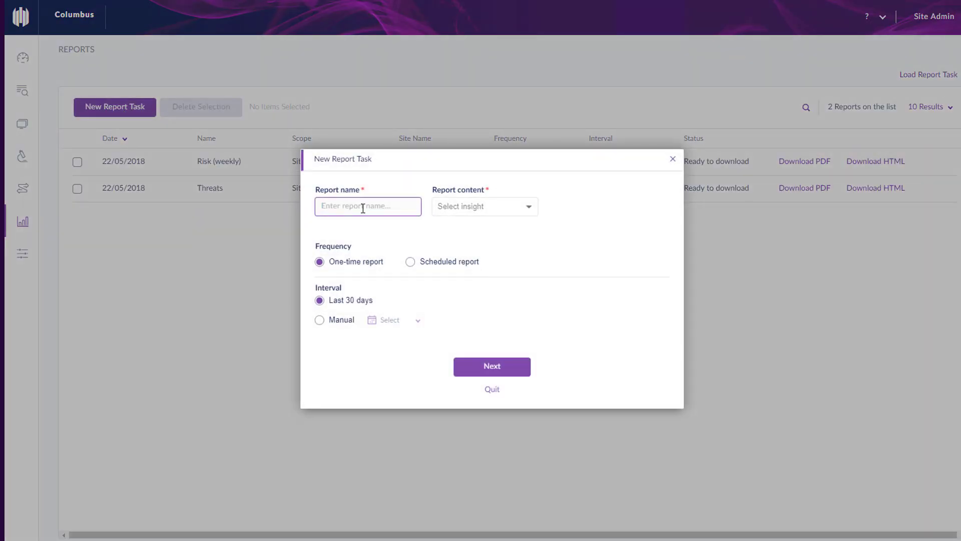
text(Mitigation)
click(529, 211)
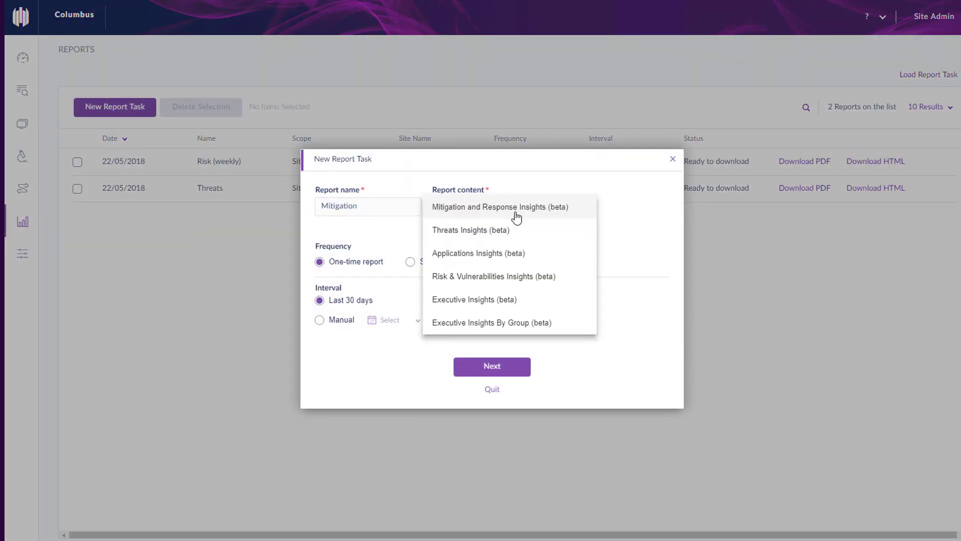
click(516, 213)
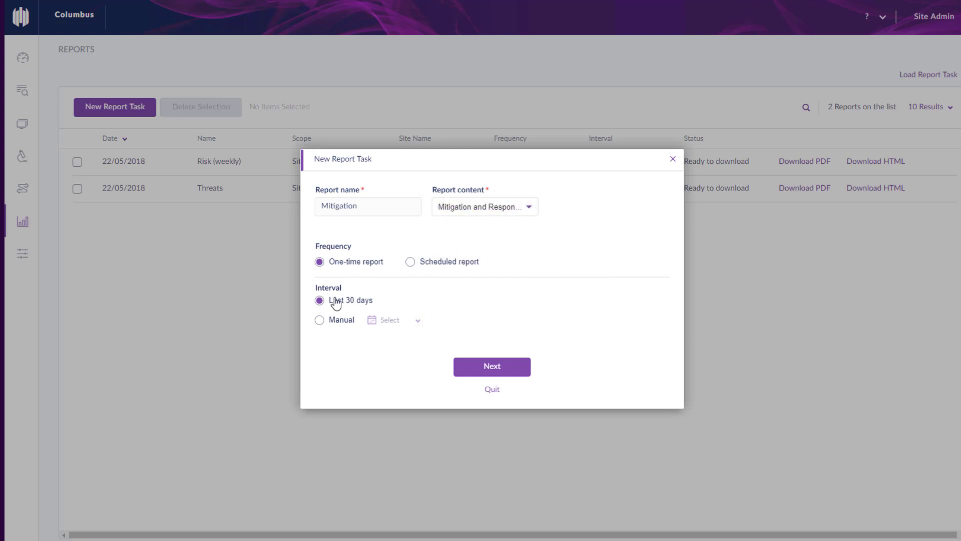
click(320, 321)
click(413, 323)
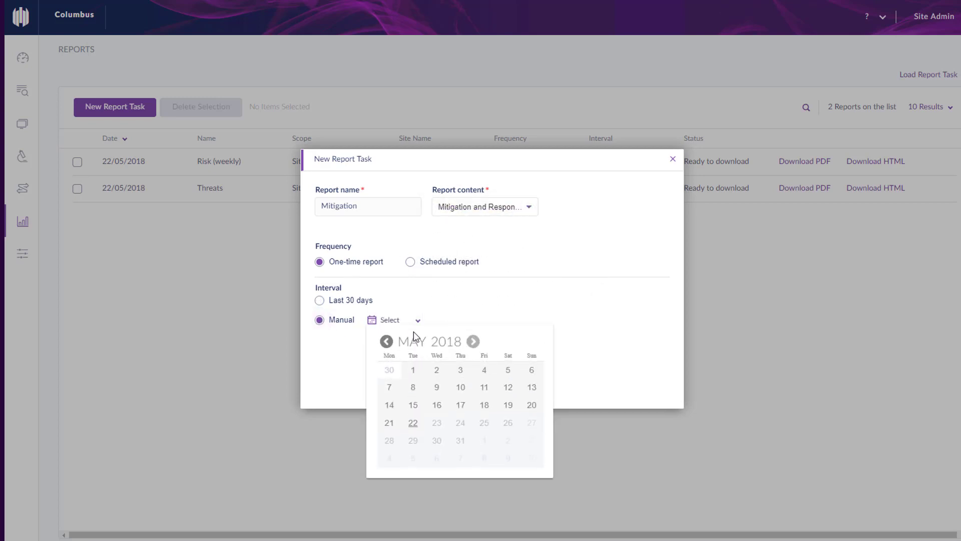
click(390, 407)
click(532, 407)
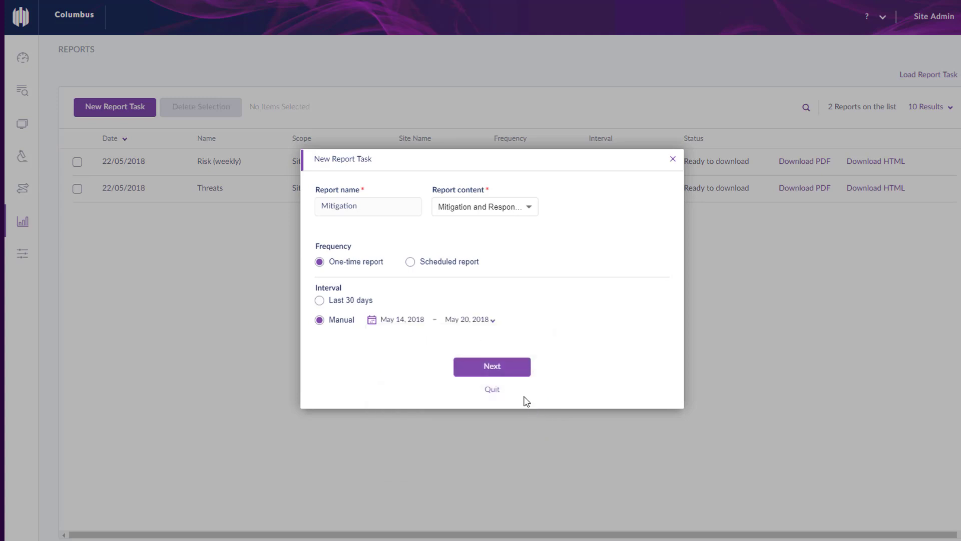
Add the admin's e-mail as recipient and create the report task
click(507, 372)
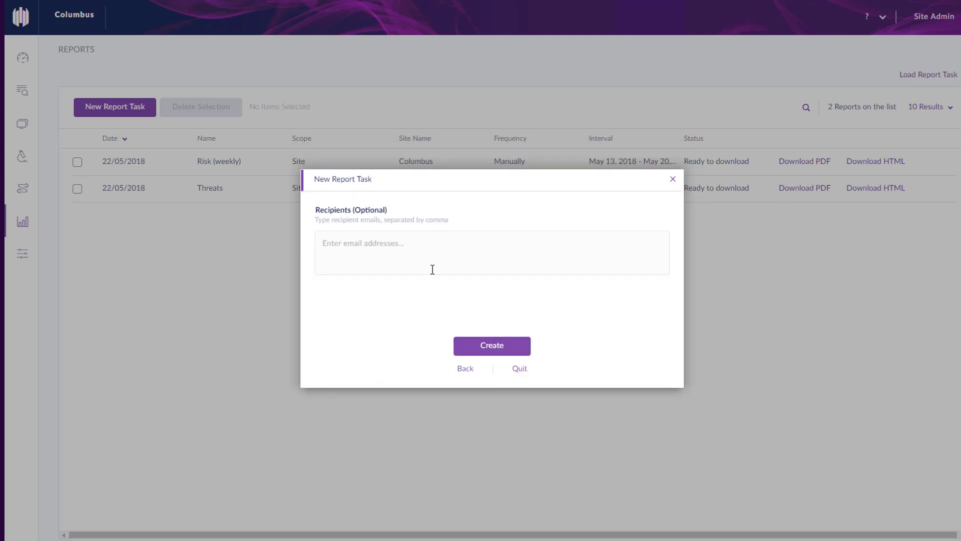
click(423, 247)
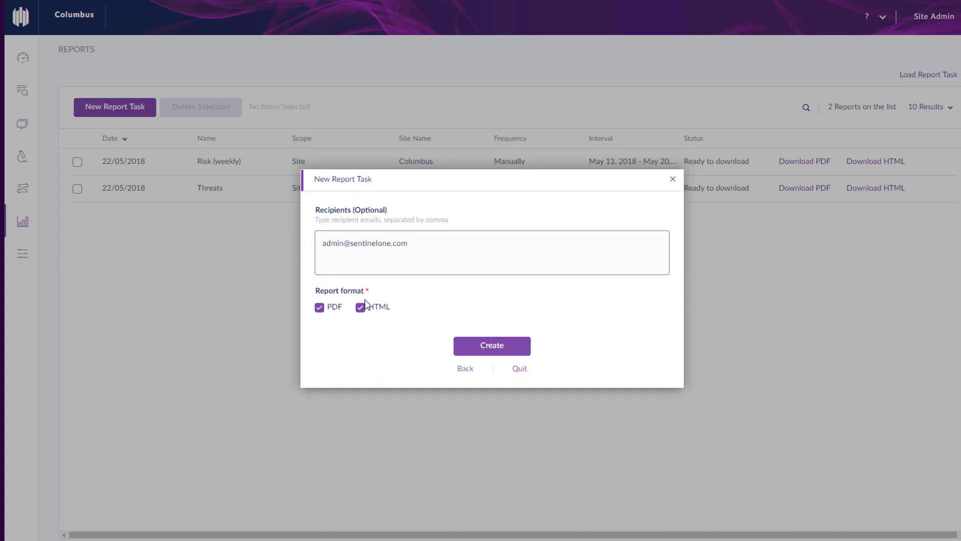
click(478, 356)
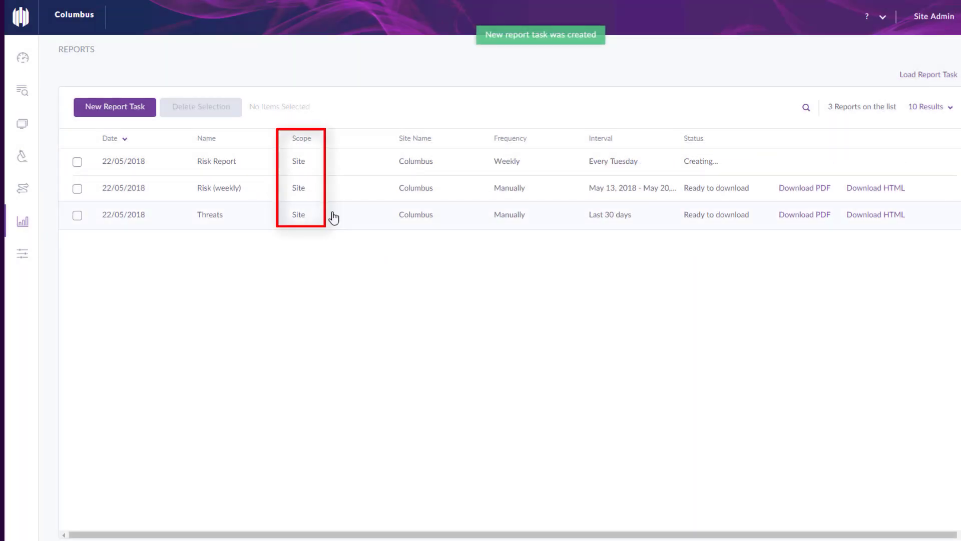
Open Settings and view the Administrative notification types on the Notifications tab
click(80, 260)
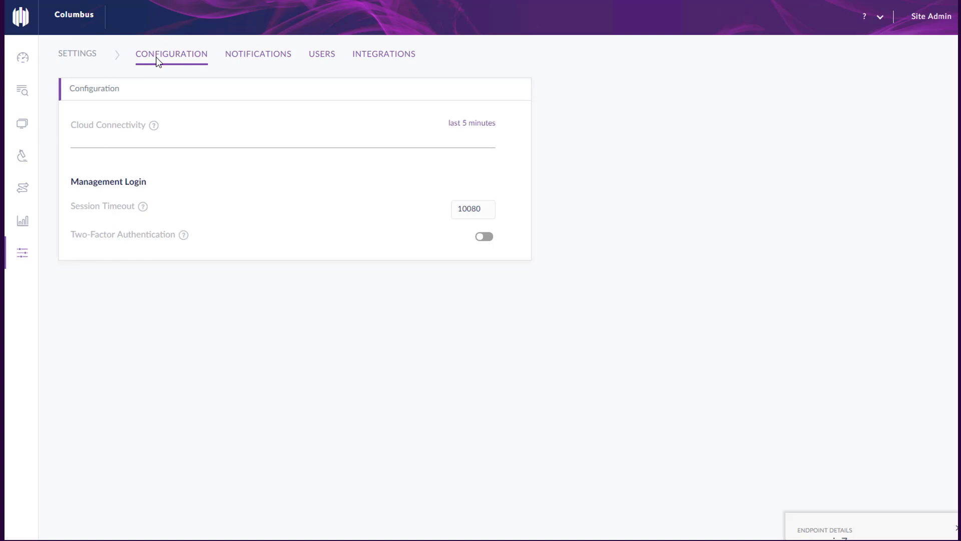
click(263, 56)
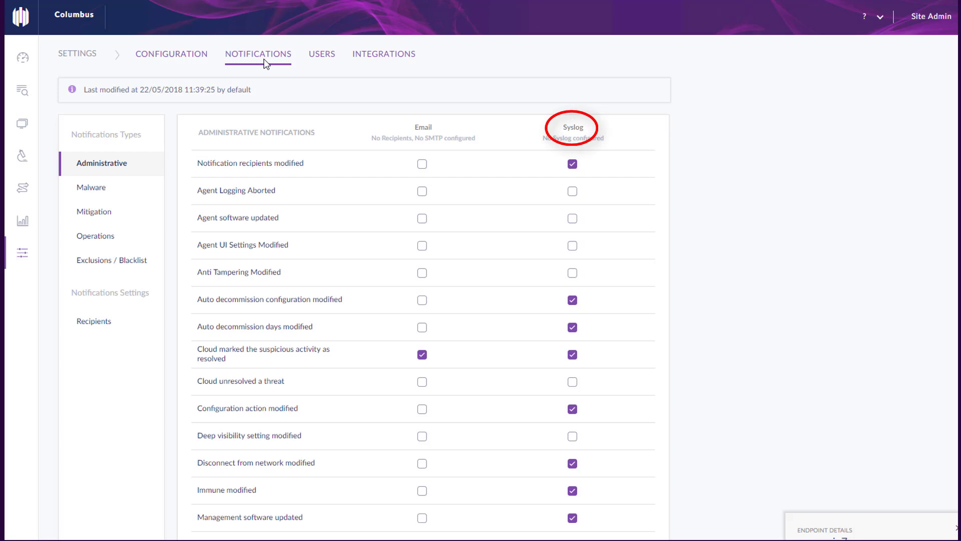
Browse the Users list, start a Site Admin user but discard it, then view Integrations
click(311, 60)
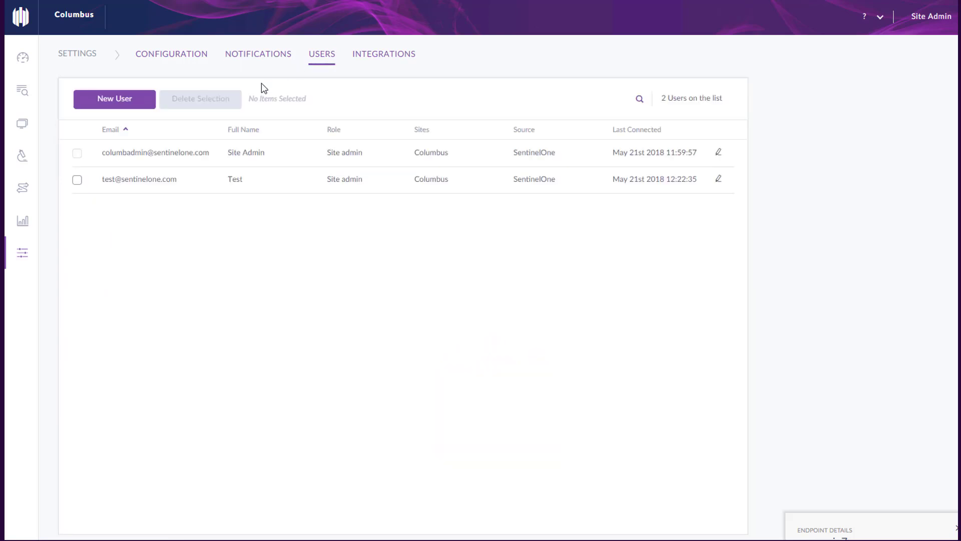
click(140, 109)
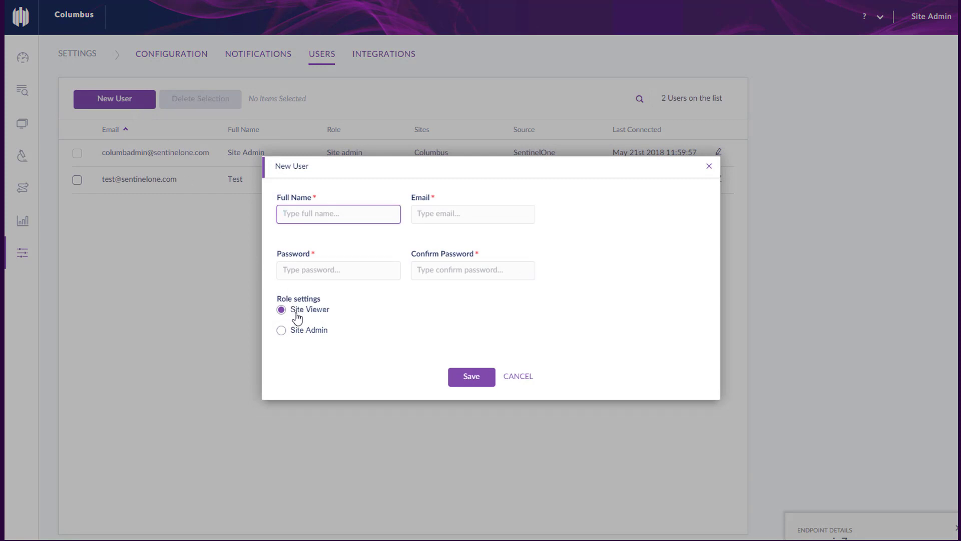
click(282, 333)
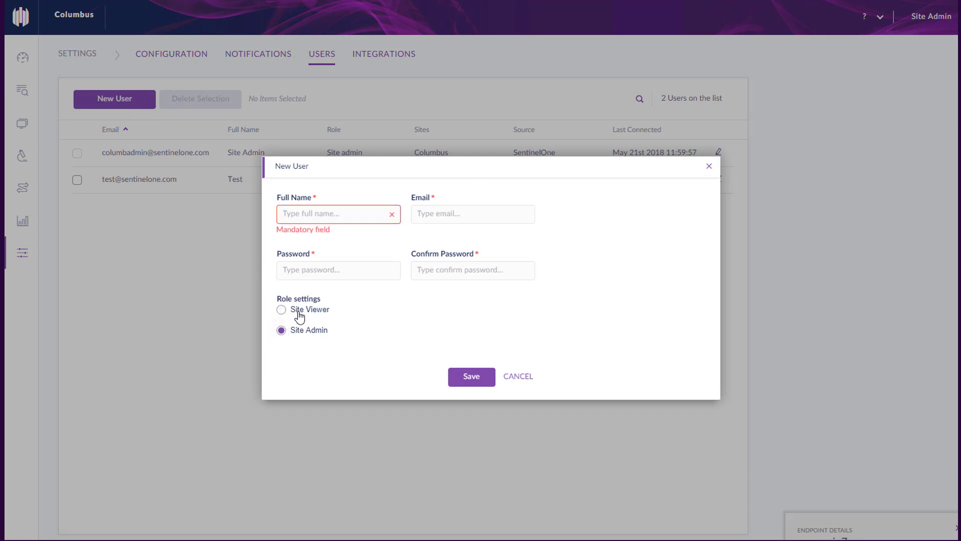
key(Escape)
click(383, 57)
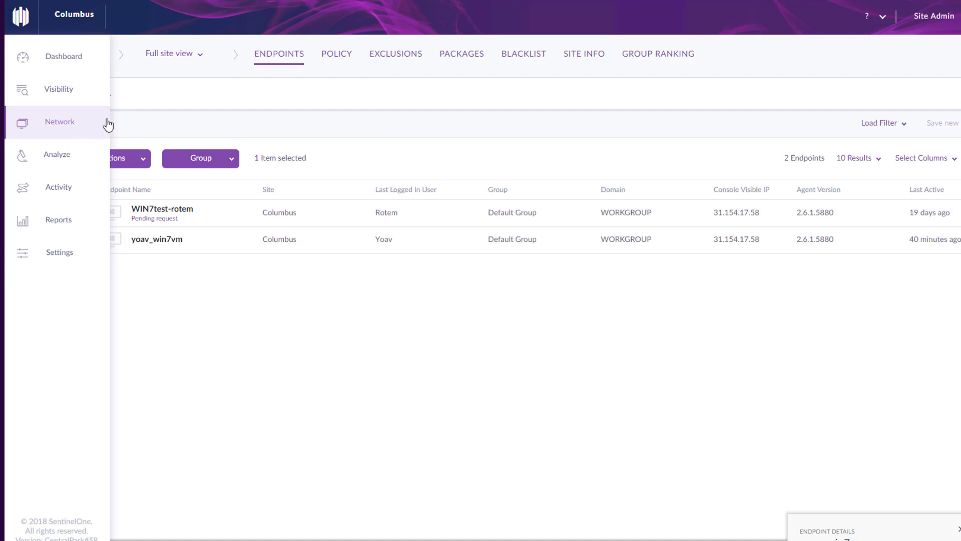
Sort the endpoint list by Group
click(196, 61)
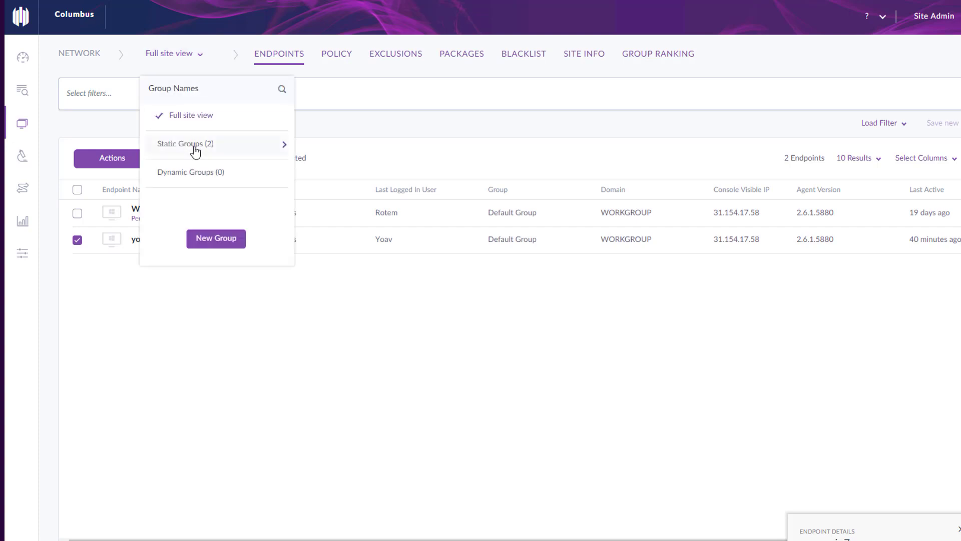
click(104, 134)
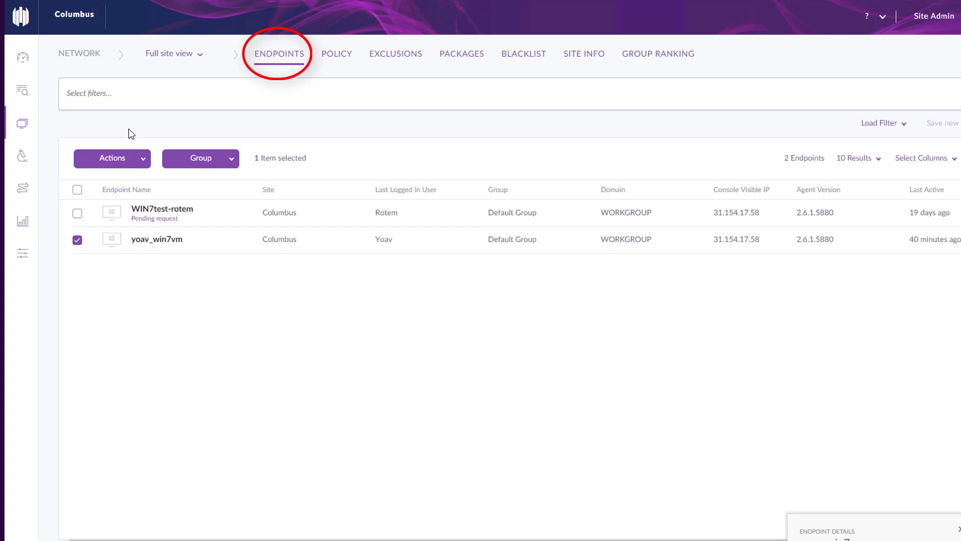
click(517, 193)
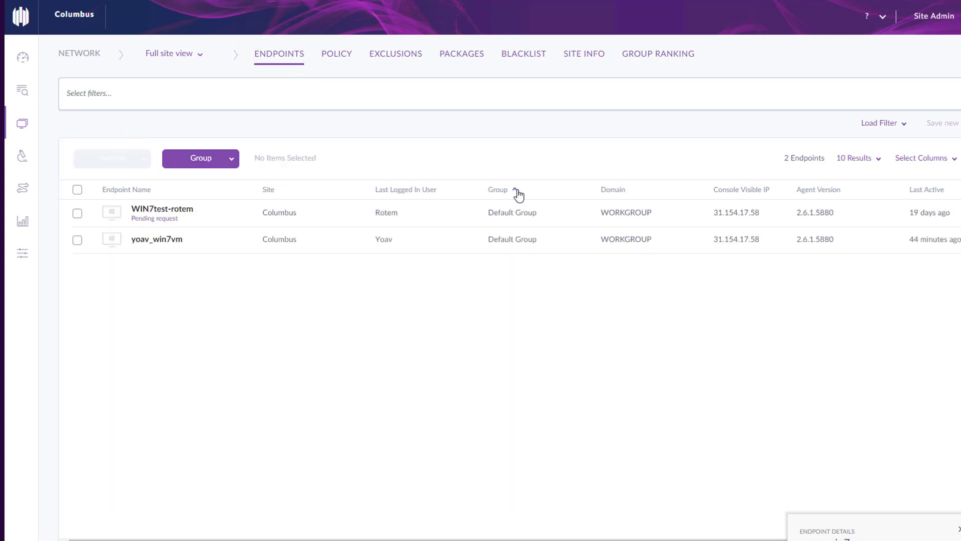
Review the yoav_win7vm endpoint's available actions from the list and its details panel
click(76, 240)
click(141, 167)
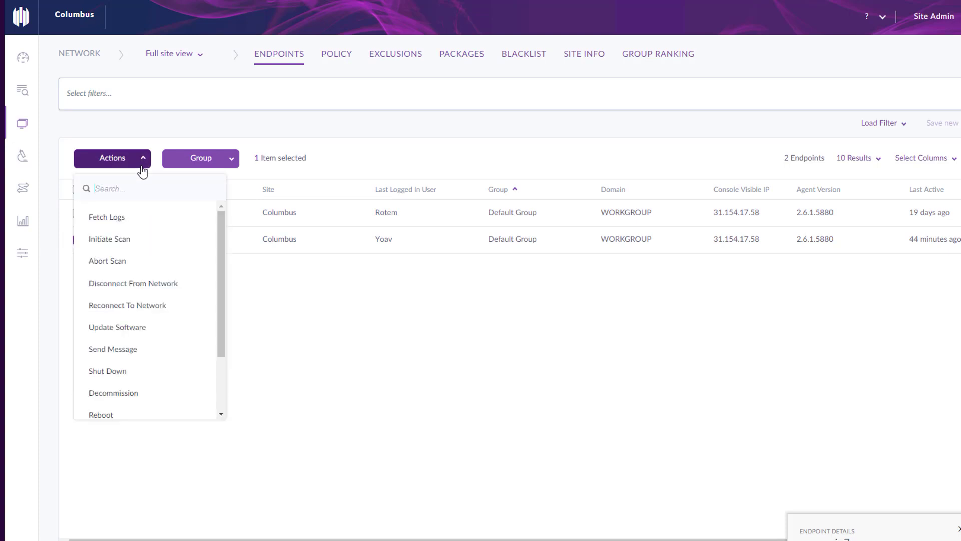
click(344, 396)
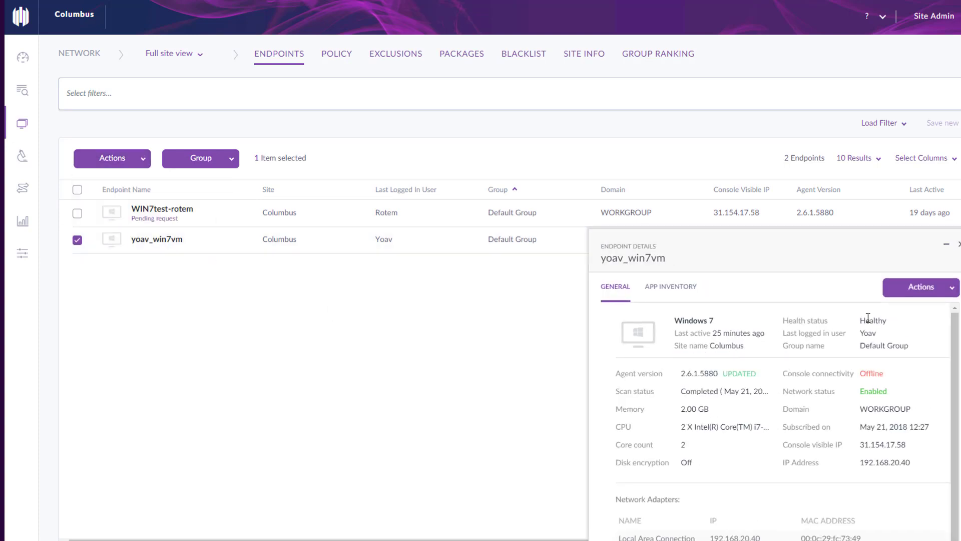
click(921, 287)
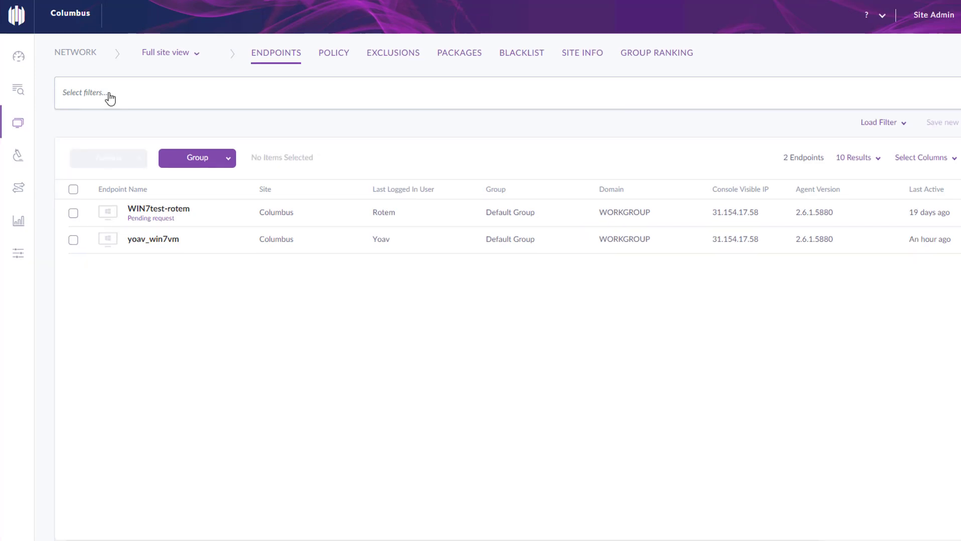
click(110, 95)
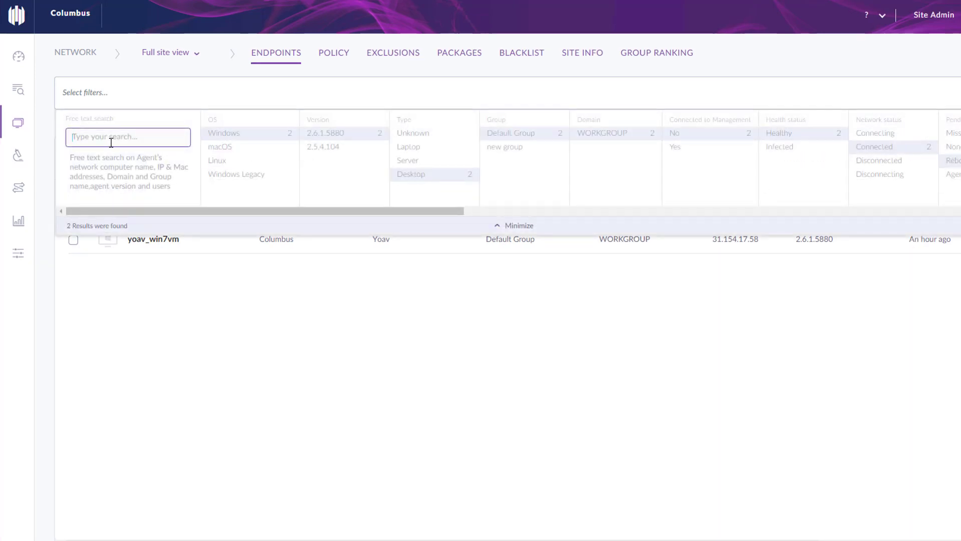
Show only Windows endpoints, then view the site Policy inherited from the global default
click(217, 134)
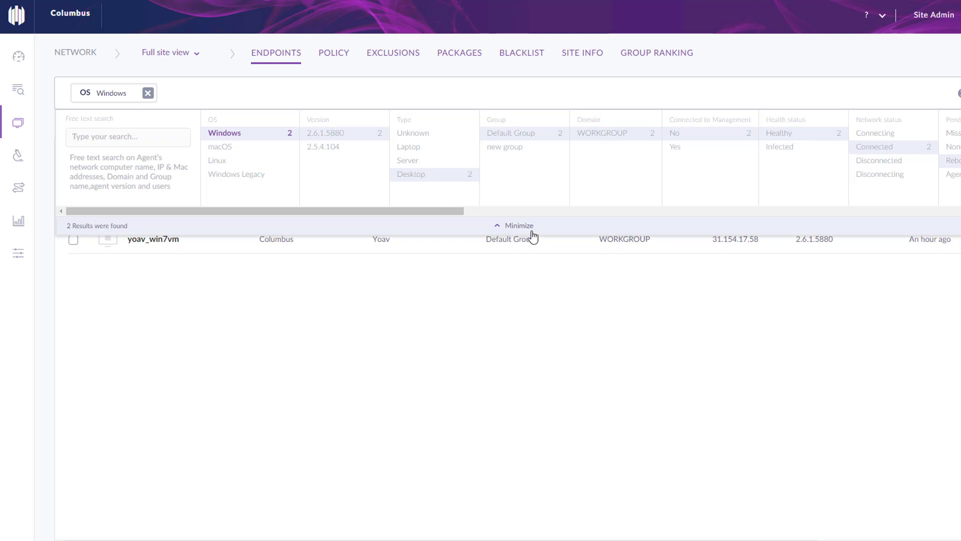
click(532, 234)
click(225, 163)
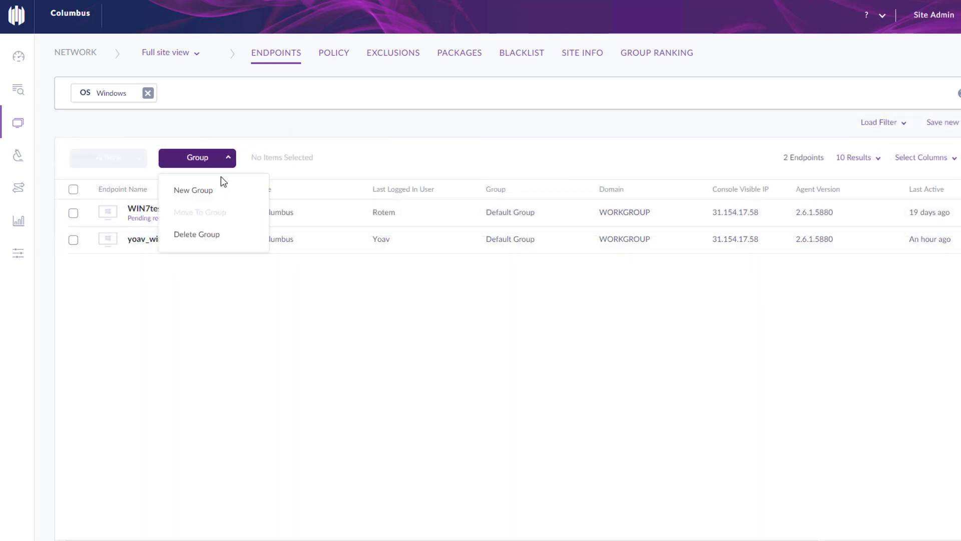
click(347, 53)
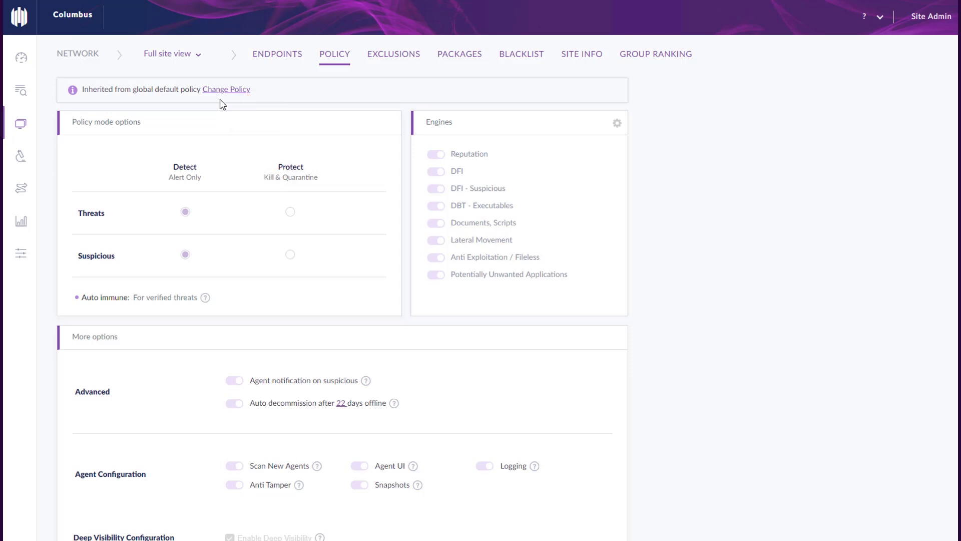
Review the site's path exclusions, then view the four GA and Beta agent packages
click(390, 56)
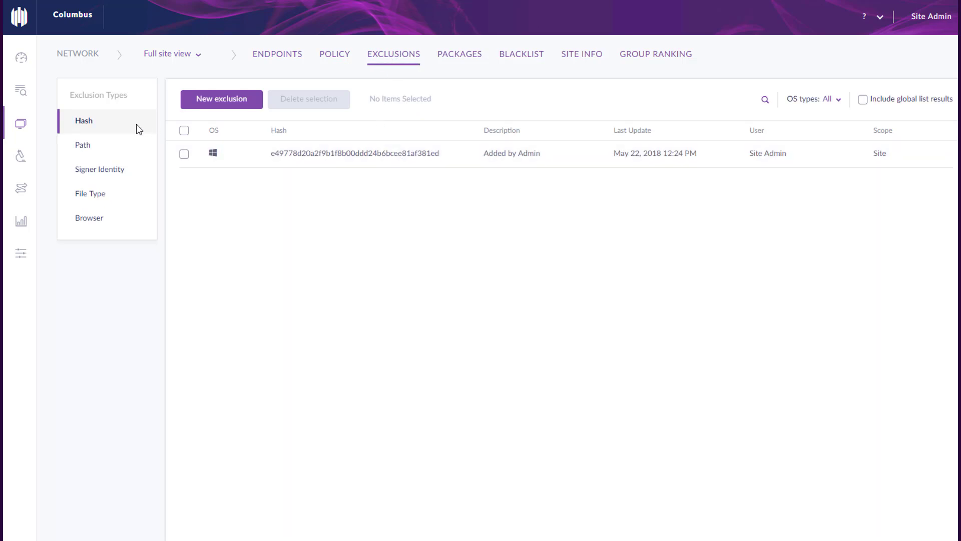
click(90, 151)
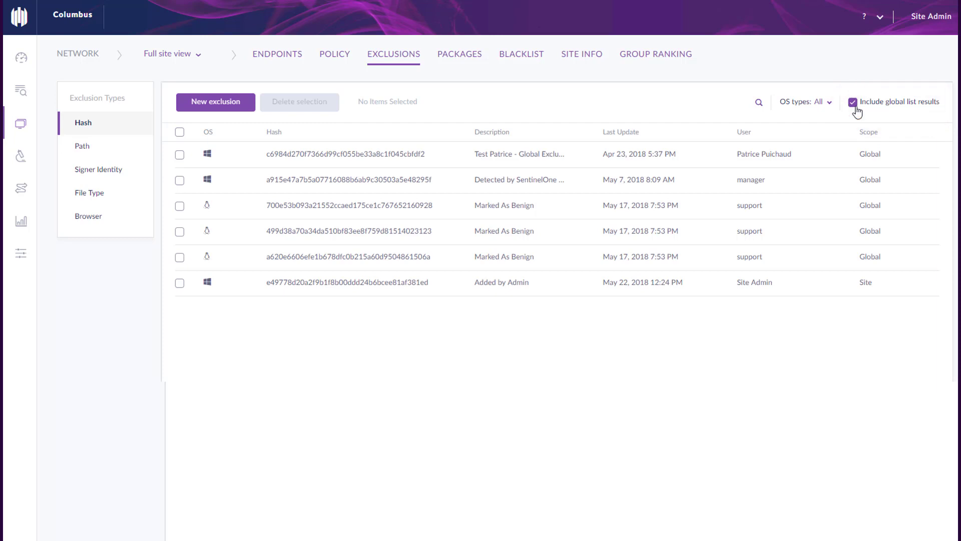
click(460, 55)
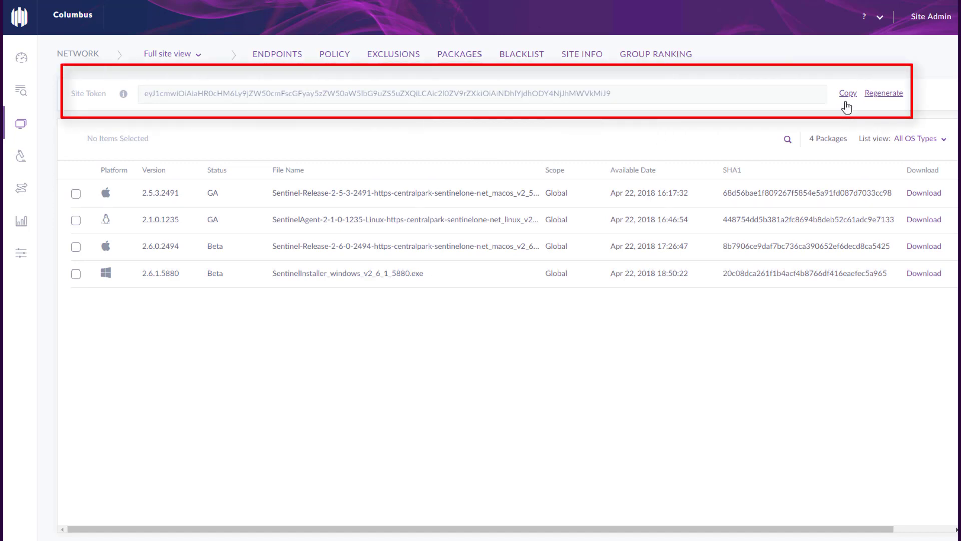
Show the blacklist with global entries, then view the Columbus site info and Group Ranking
click(530, 59)
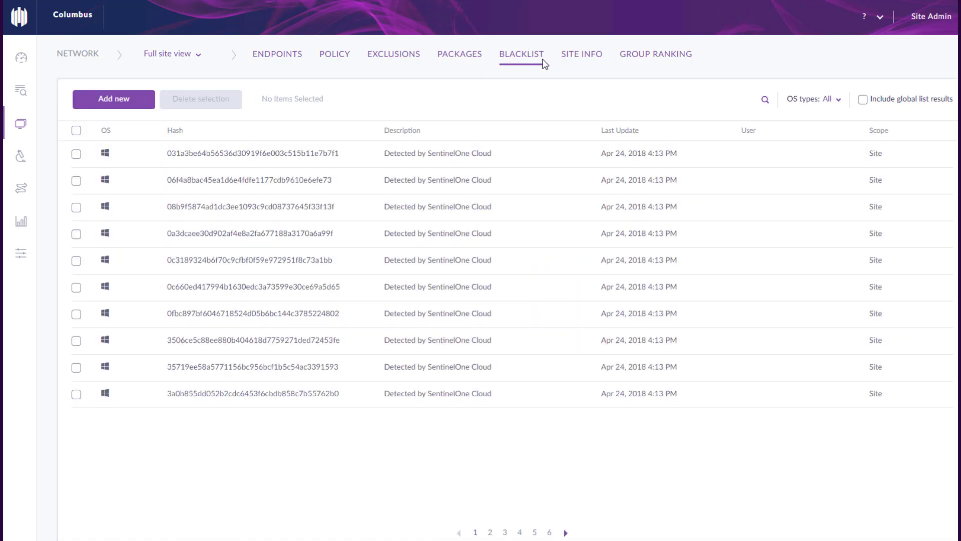
click(863, 100)
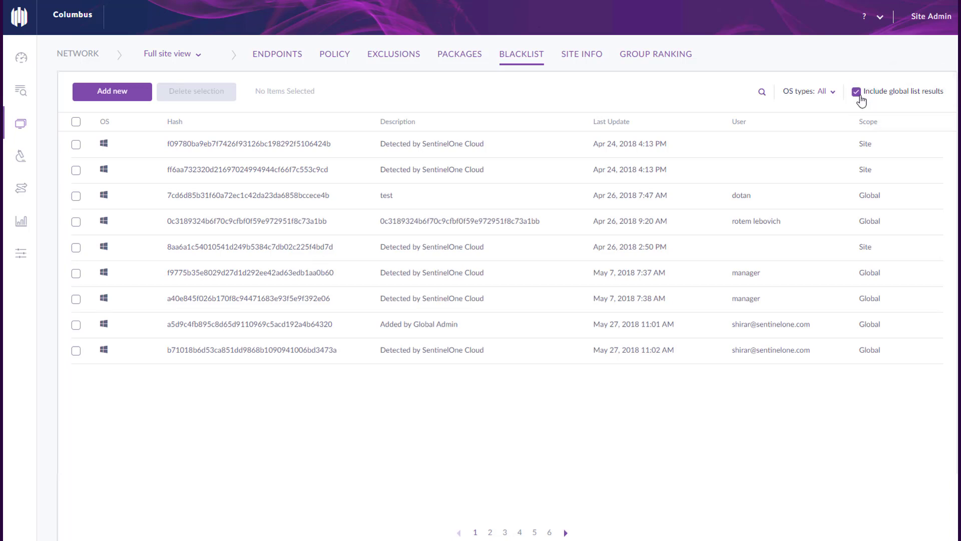
click(583, 56)
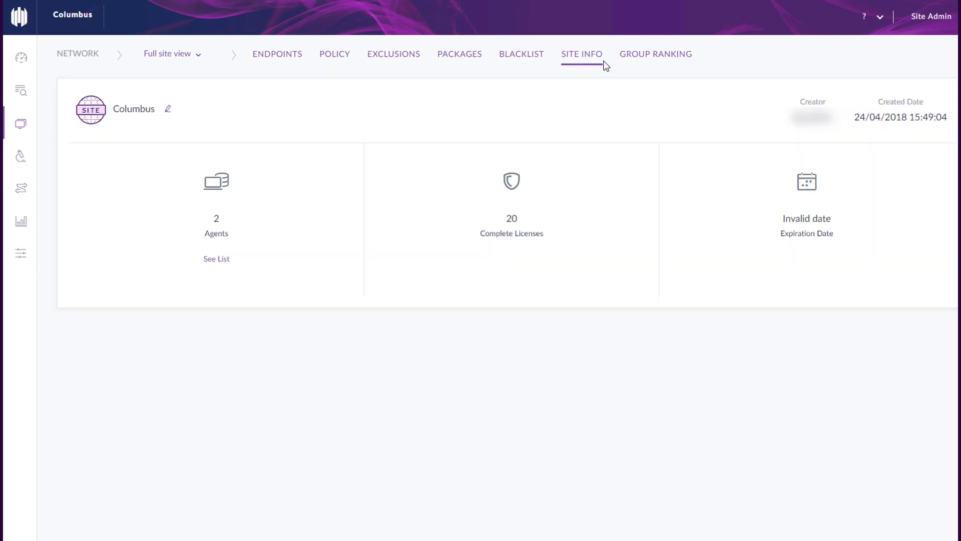
click(641, 61)
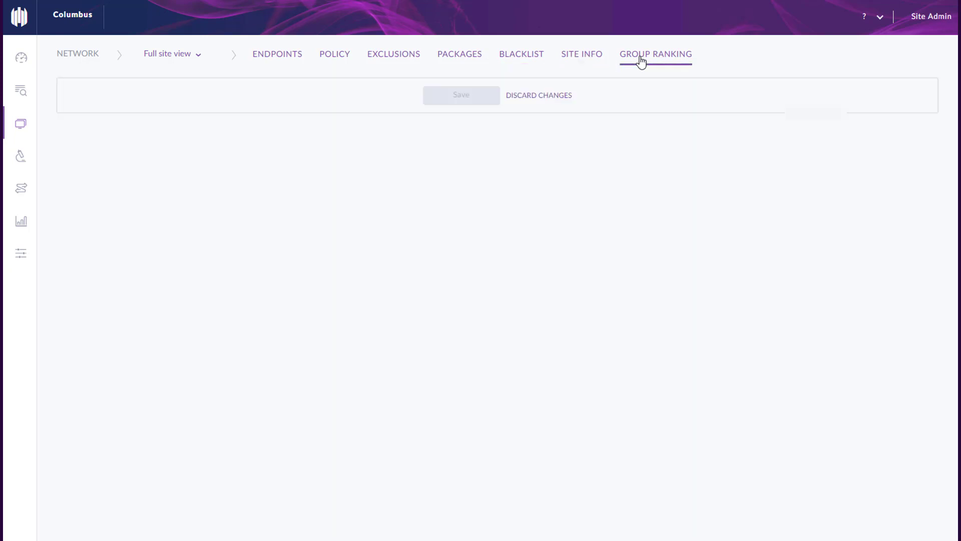